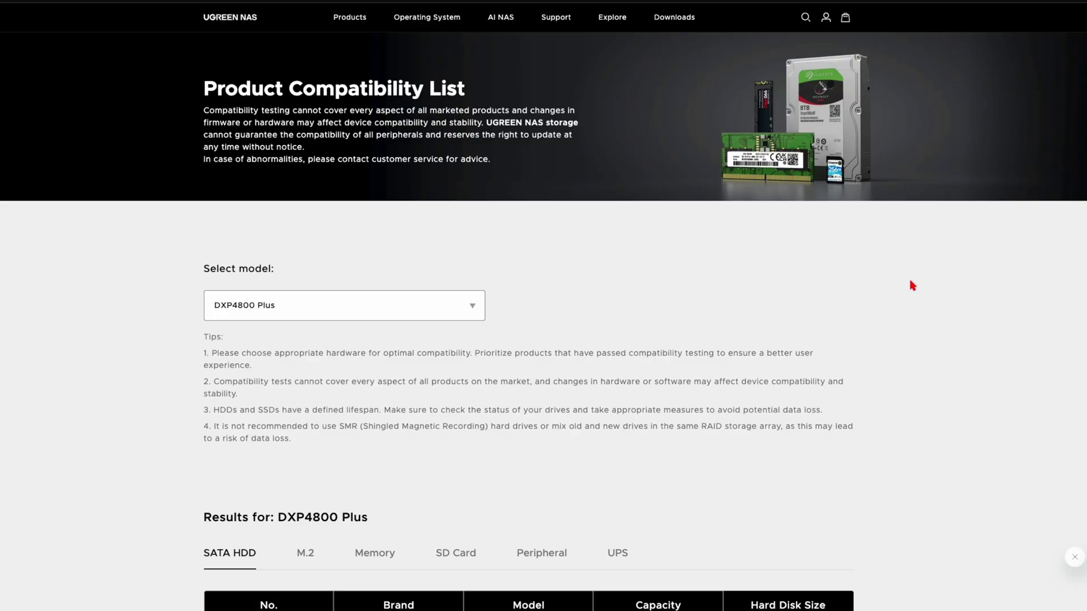
- Scroll through the DXP4800 Plus SATA HDD compatibility table to review the supported drive models
scroll(912, 285, down, 5)
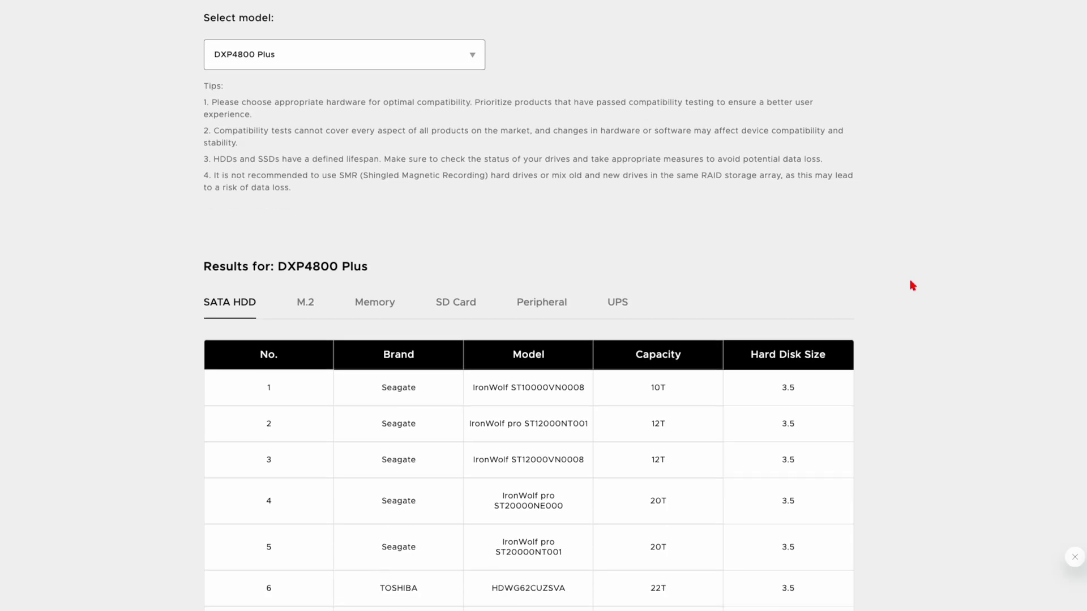
scroll(912, 286, down, 5)
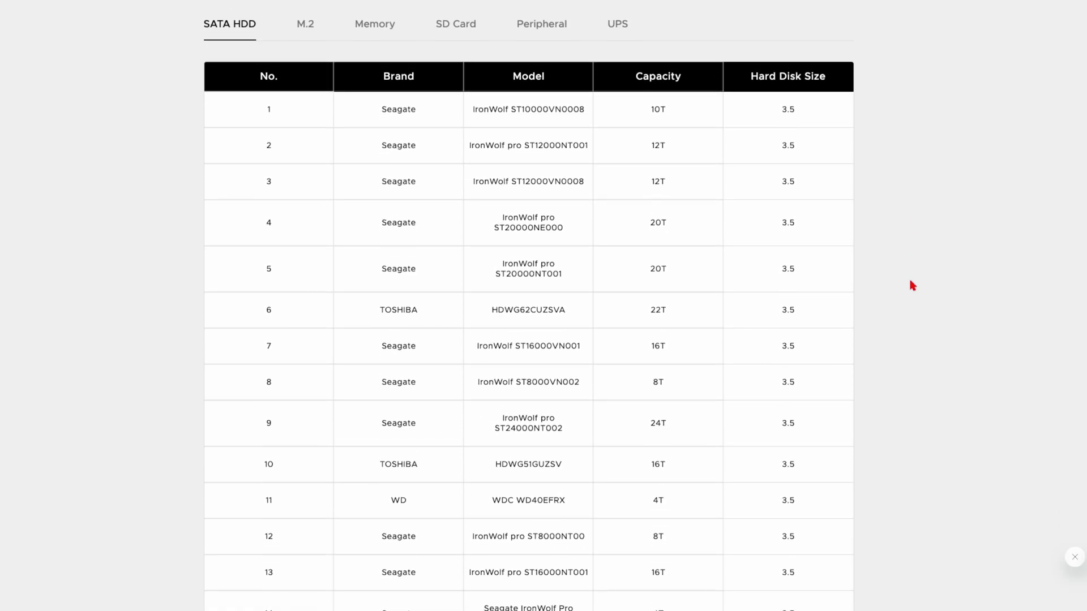
scroll(913, 286, down, 3)
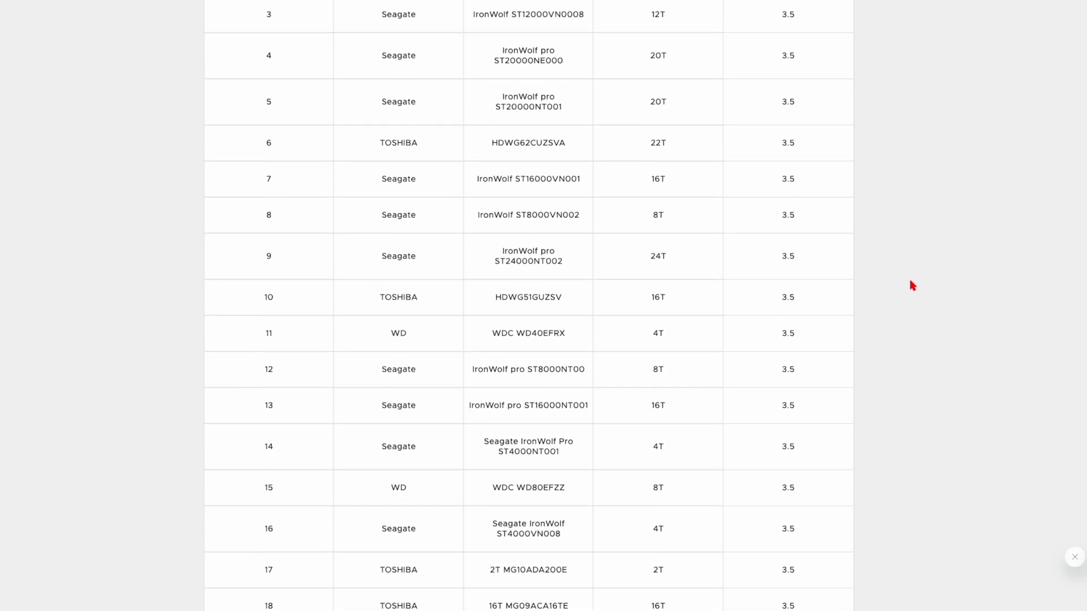
scroll(913, 285, down, 8)
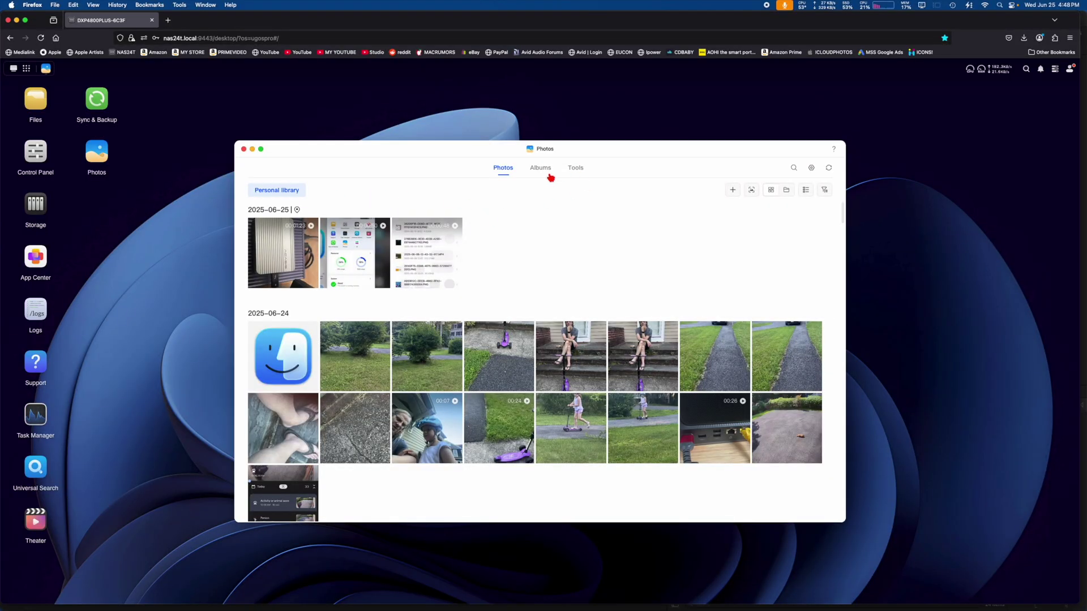
- Look at the Albums and Tools tabs, then browse the People album of recognized faces
click(548, 174)
click(573, 173)
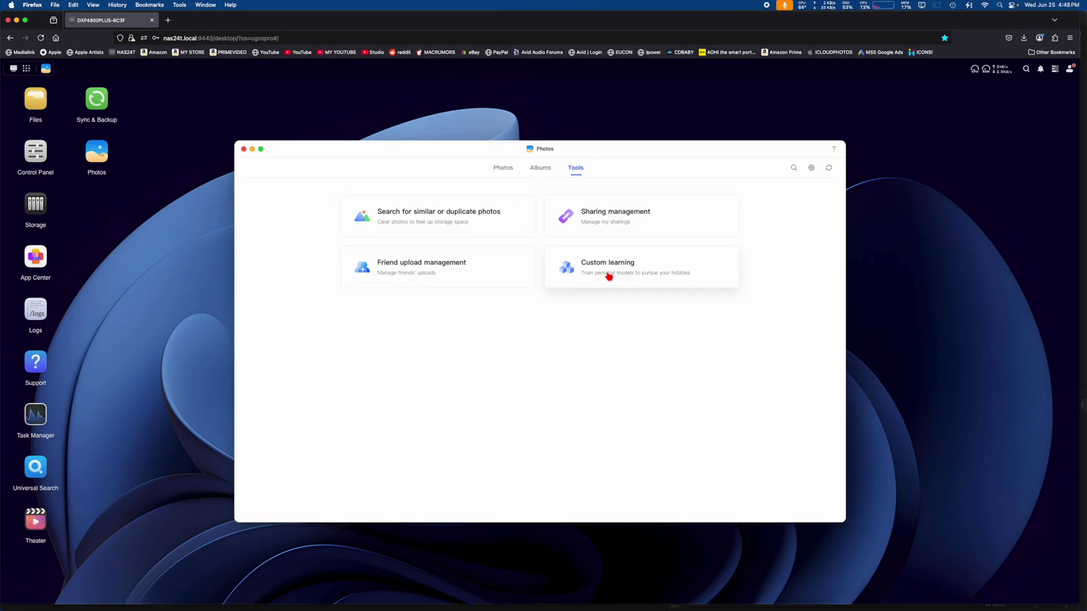
click(538, 170)
click(377, 257)
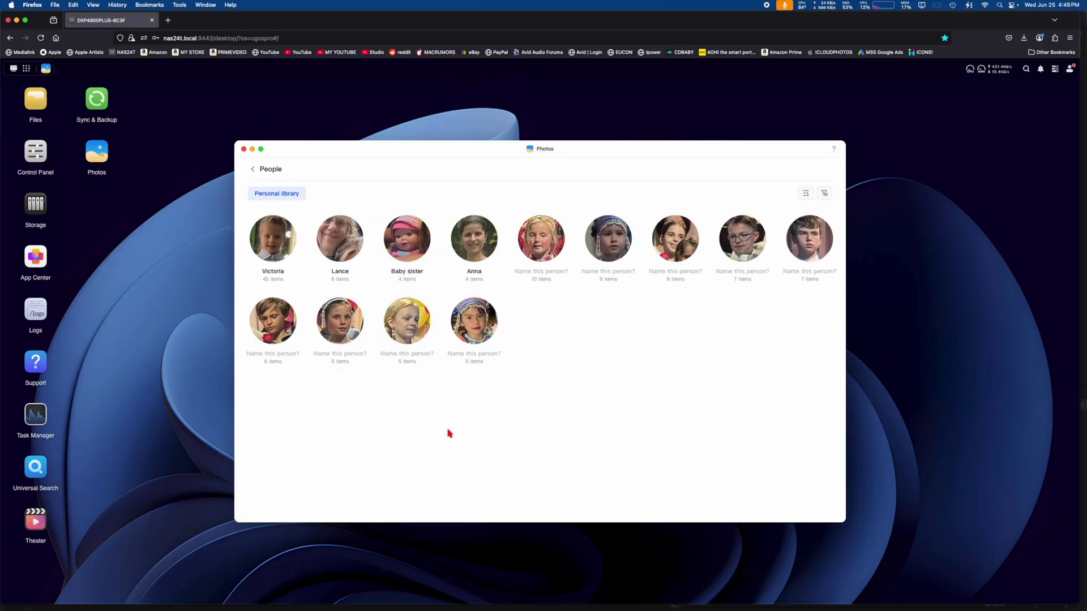
click(267, 172)
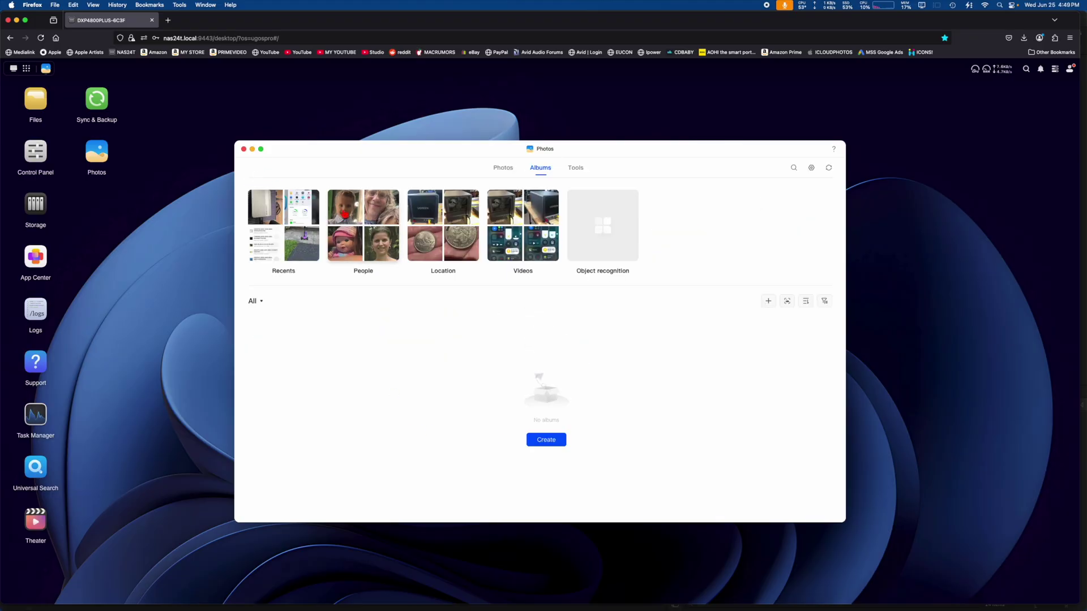
- Open the Recents album, view one photo full size, and return to the Albums overview
click(342, 214)
click(356, 293)
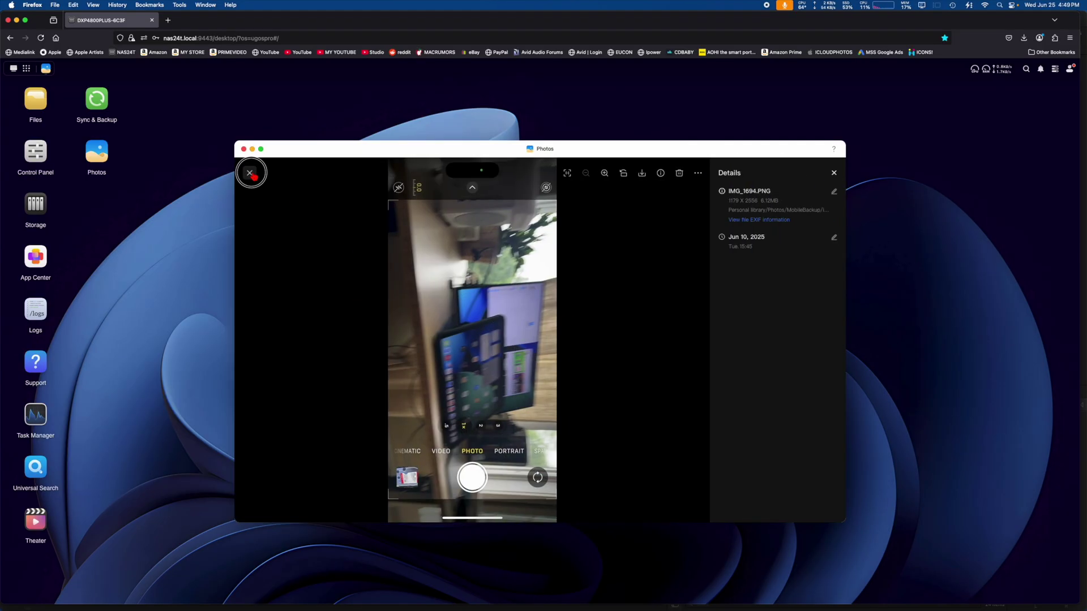
click(252, 173)
scroll(523, 400, down, 15)
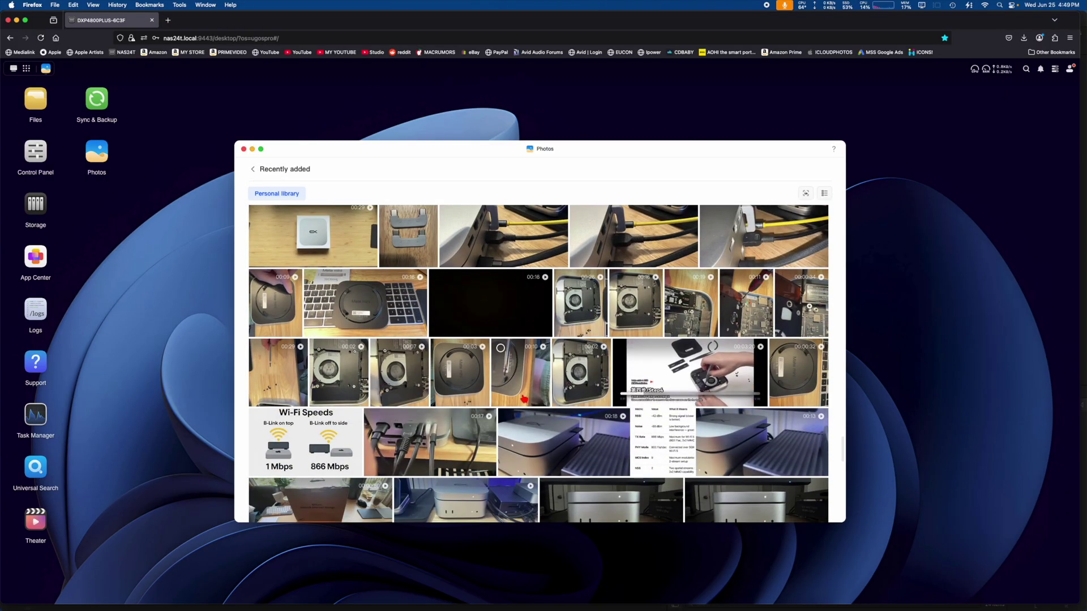
scroll(524, 400, down, 10)
click(253, 168)
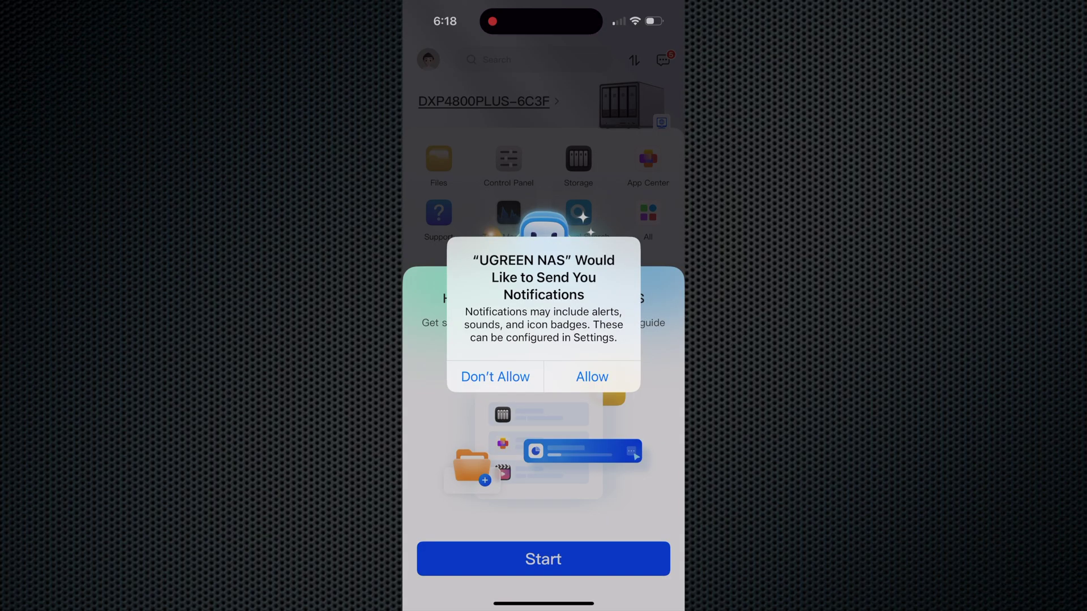
- Allow app notifications and select Hard Disks 1–4 for the new storage pool
click(592, 377)
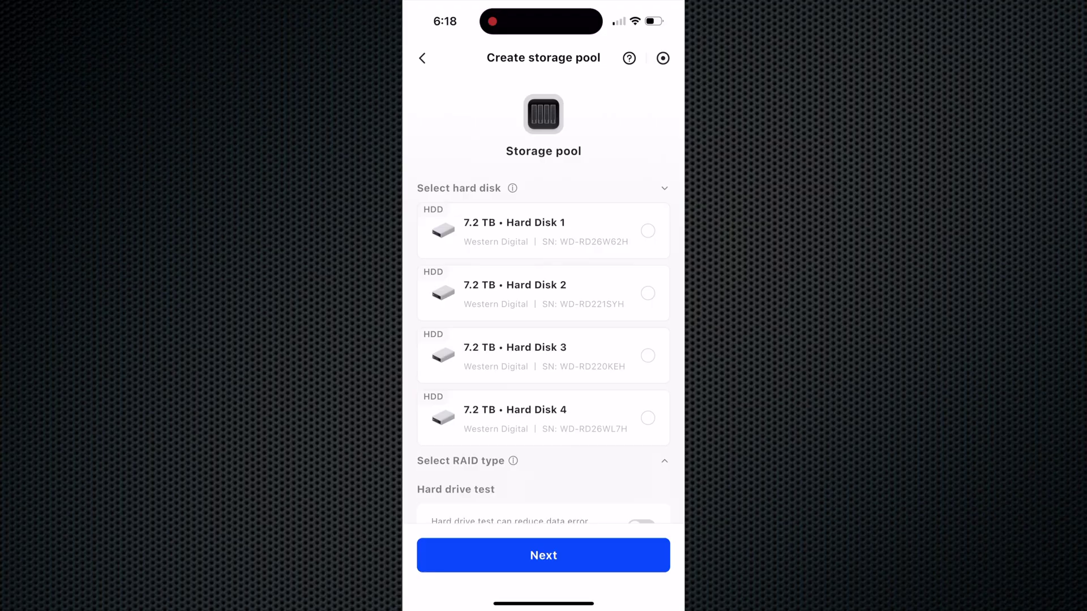
click(648, 231)
click(648, 293)
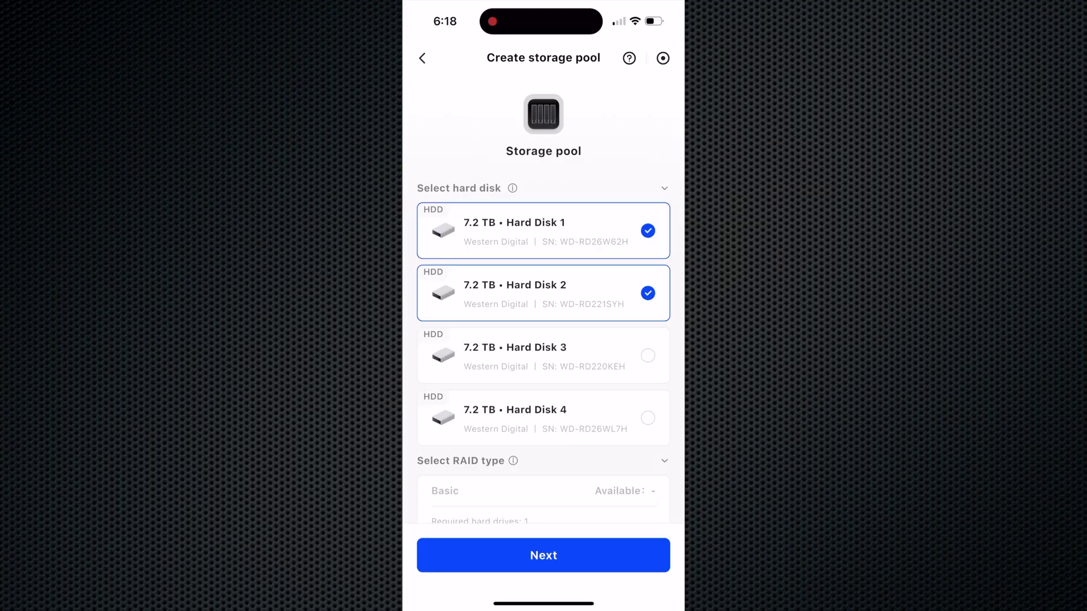
click(648, 355)
click(647, 418)
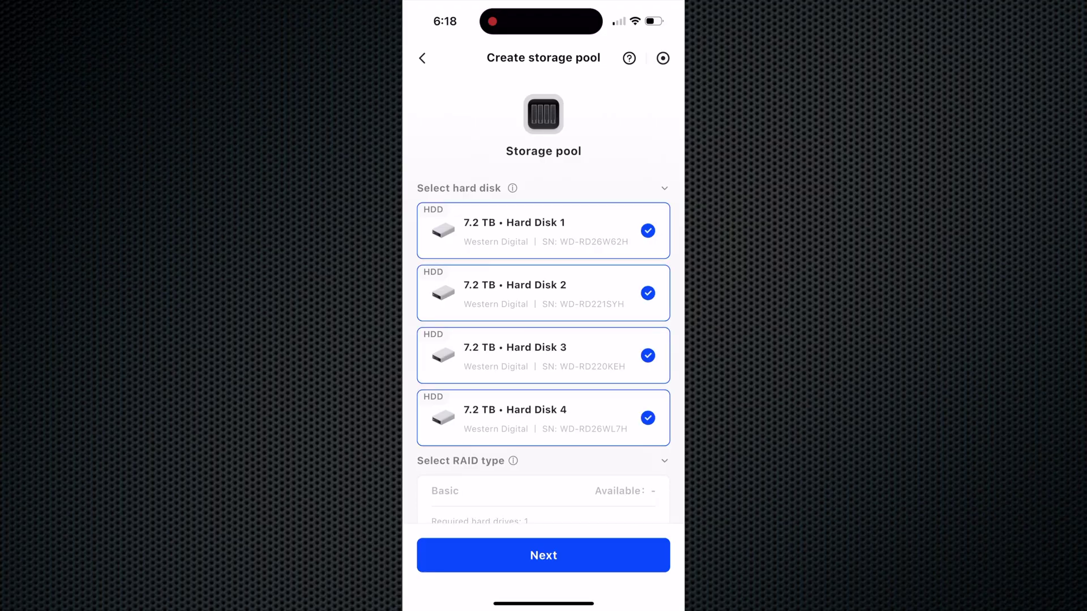
- Choose RAID 5 for the storage pool after checking its capacity breakdown
scroll(544, 299, down, 5)
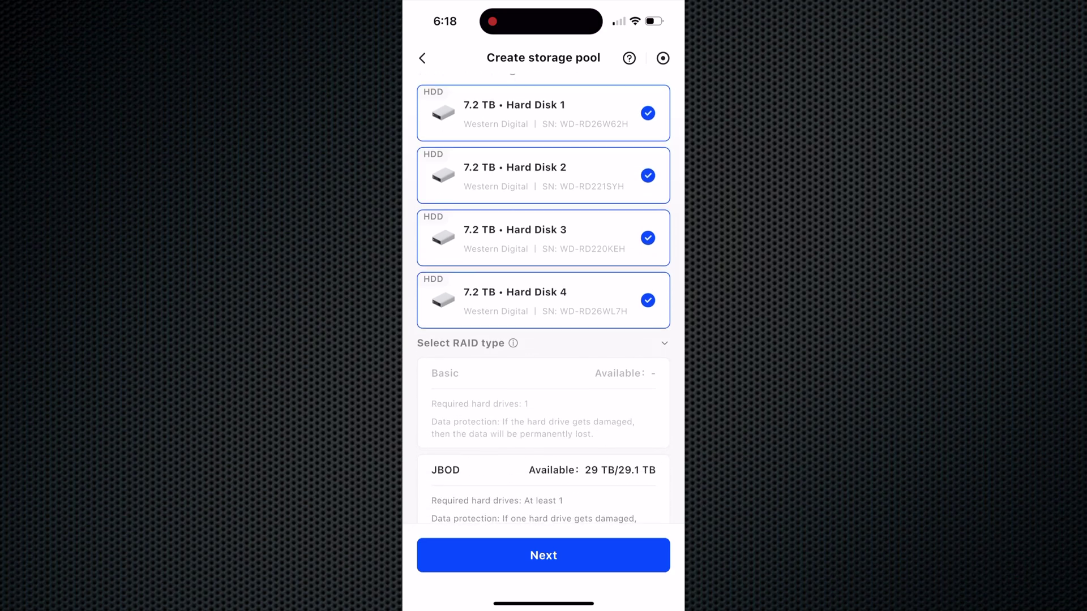
scroll(543, 299, down, 8)
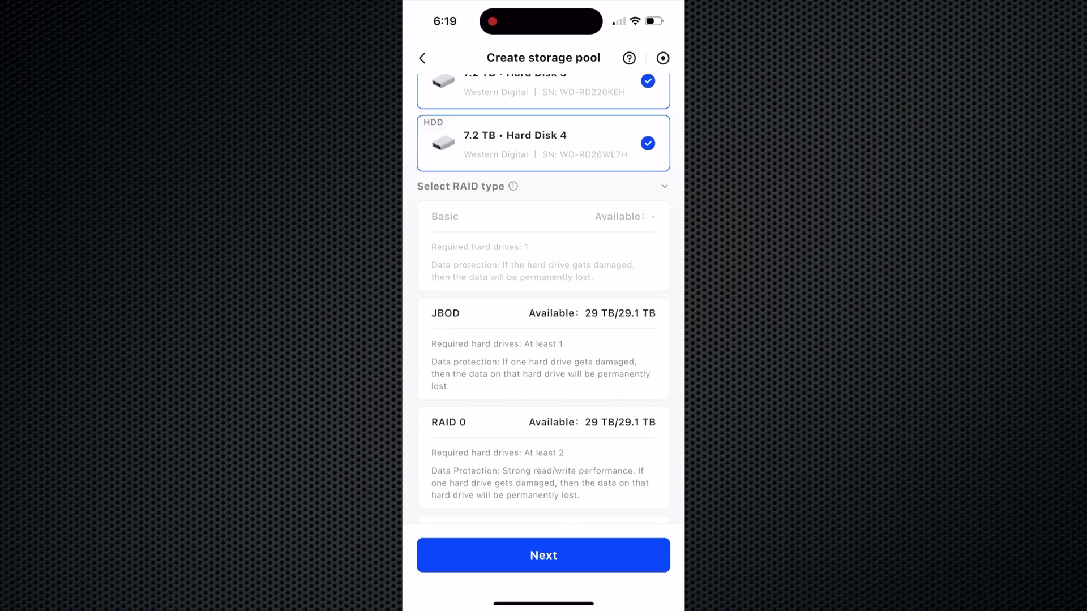
scroll(543, 298, down, 3)
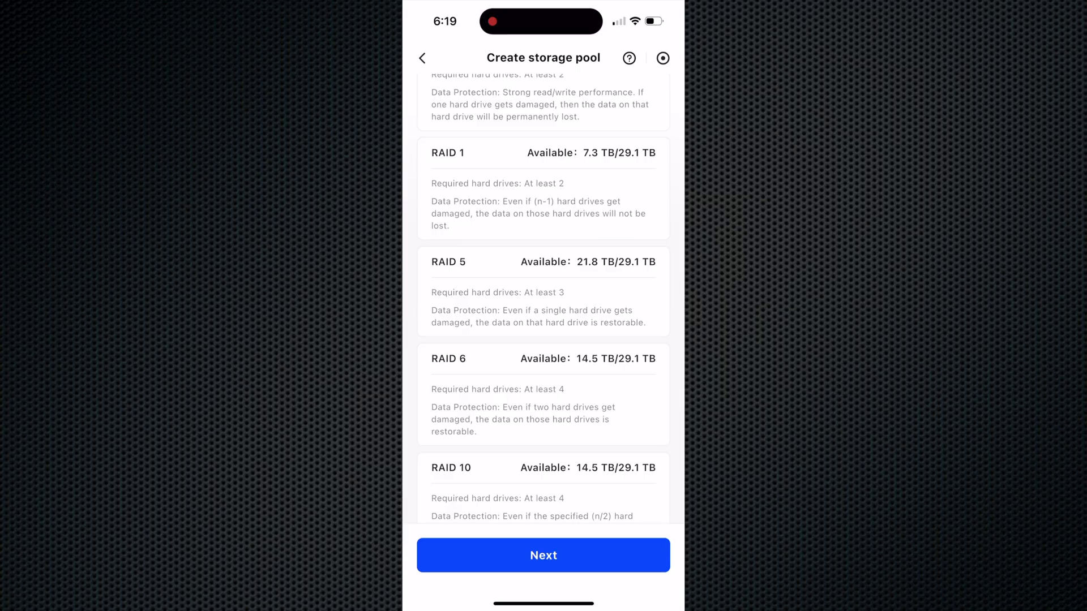
click(543, 266)
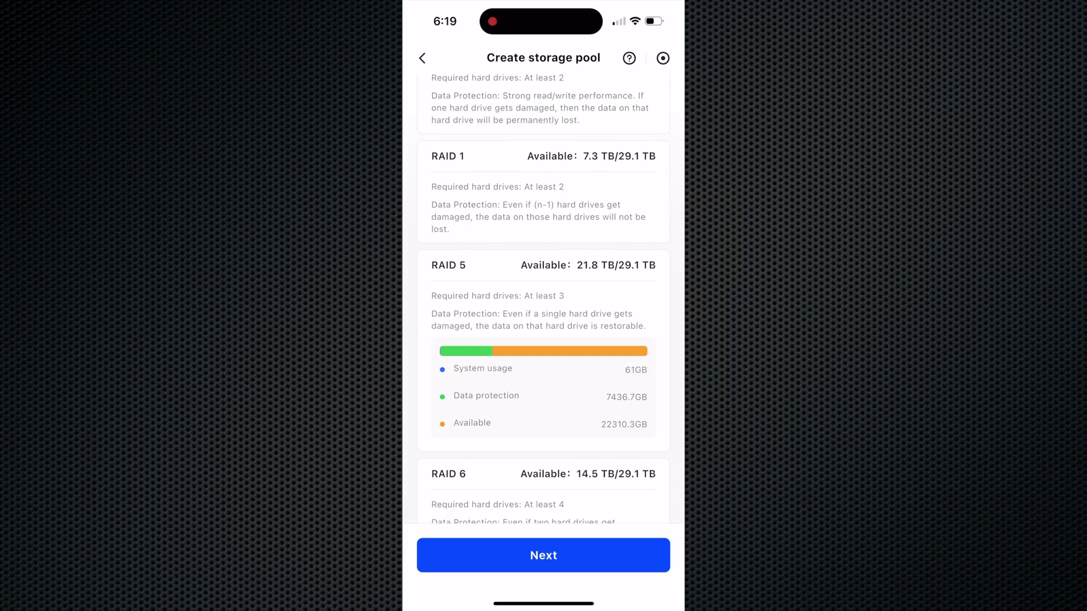
click(543, 266)
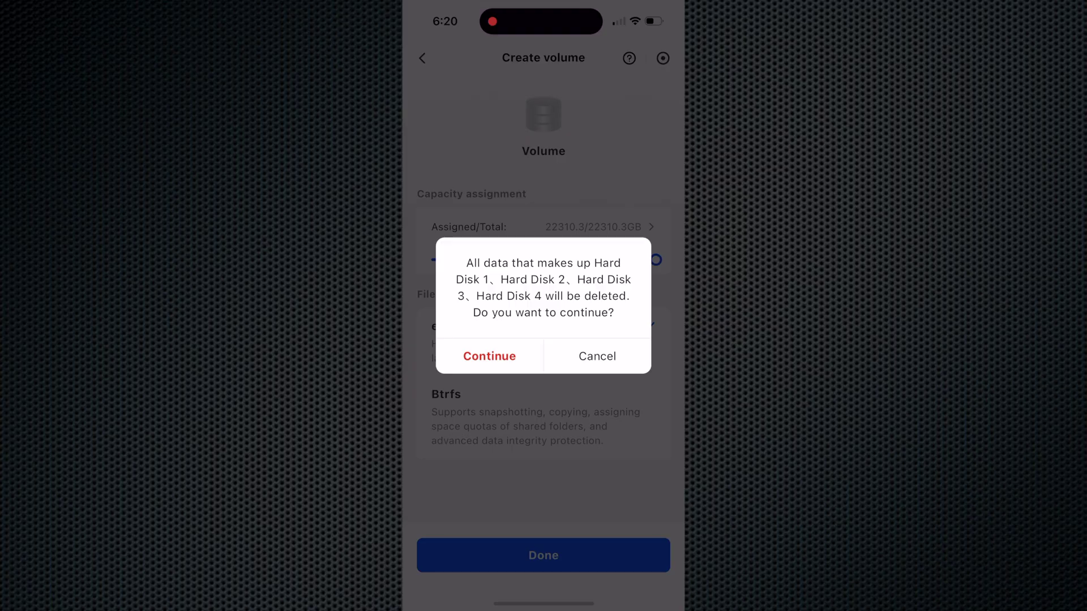
- Confirm erasing the disks with the account password to start creating Volume 1
text(•••)
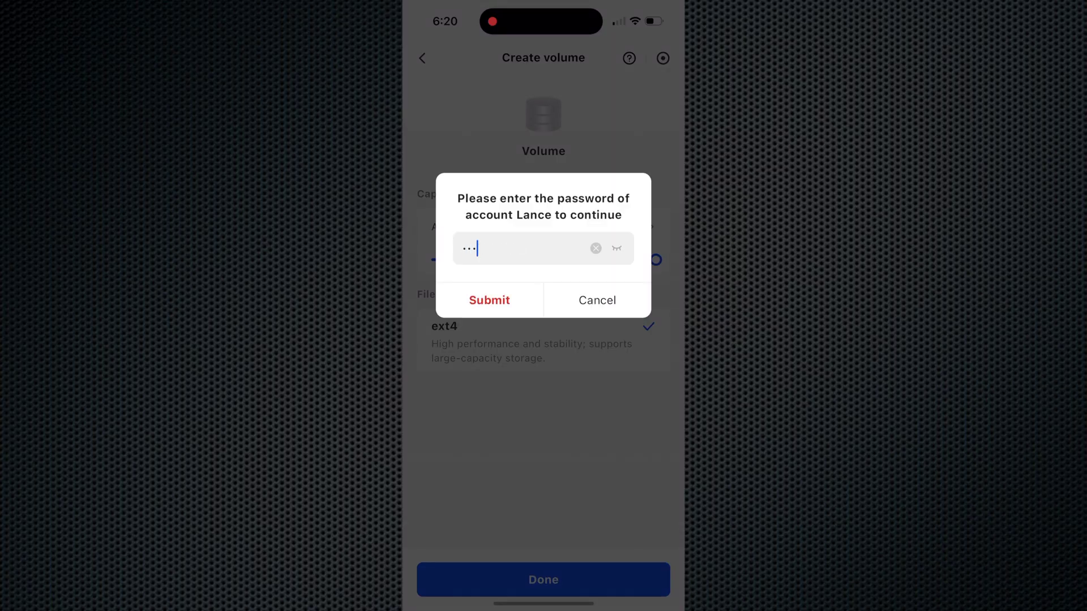
text(•••••••••)
key(Return)
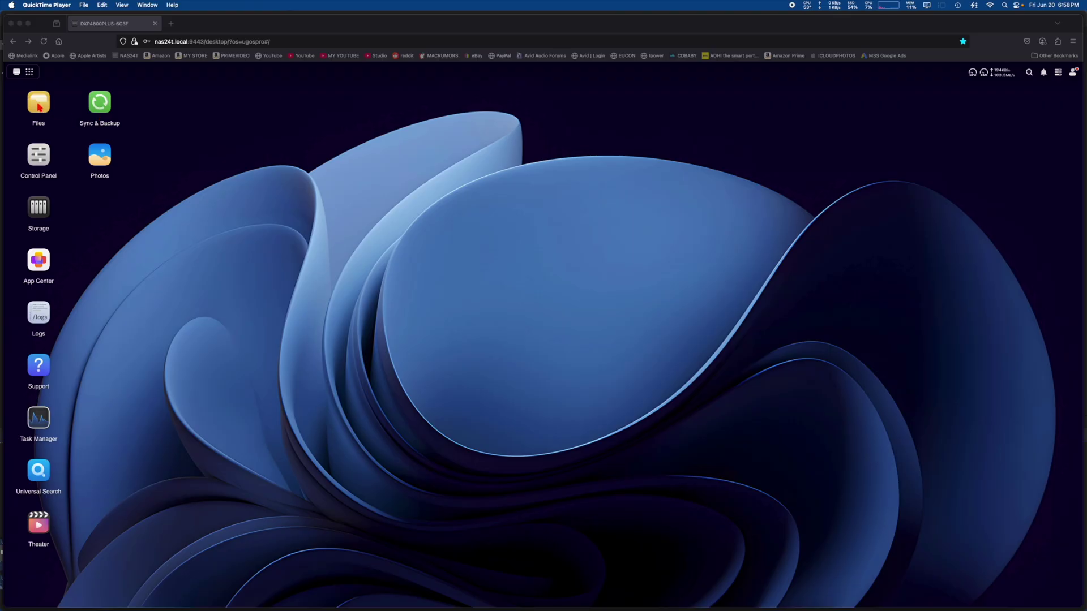
- Bring Firefox forward and open the UGOS Control Panel's user management settings
click(45, 157)
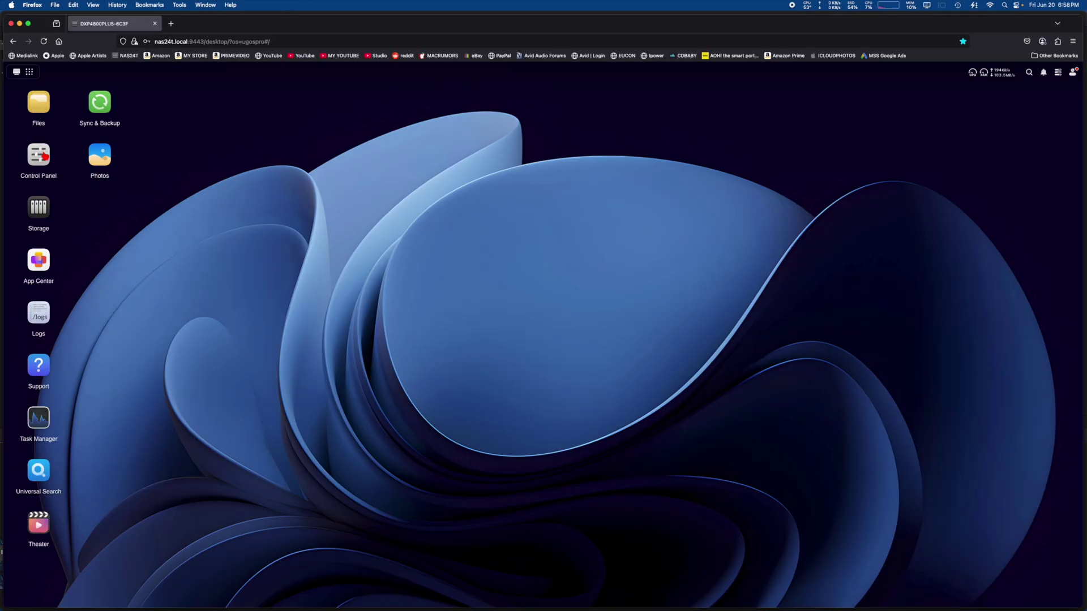
click(44, 157)
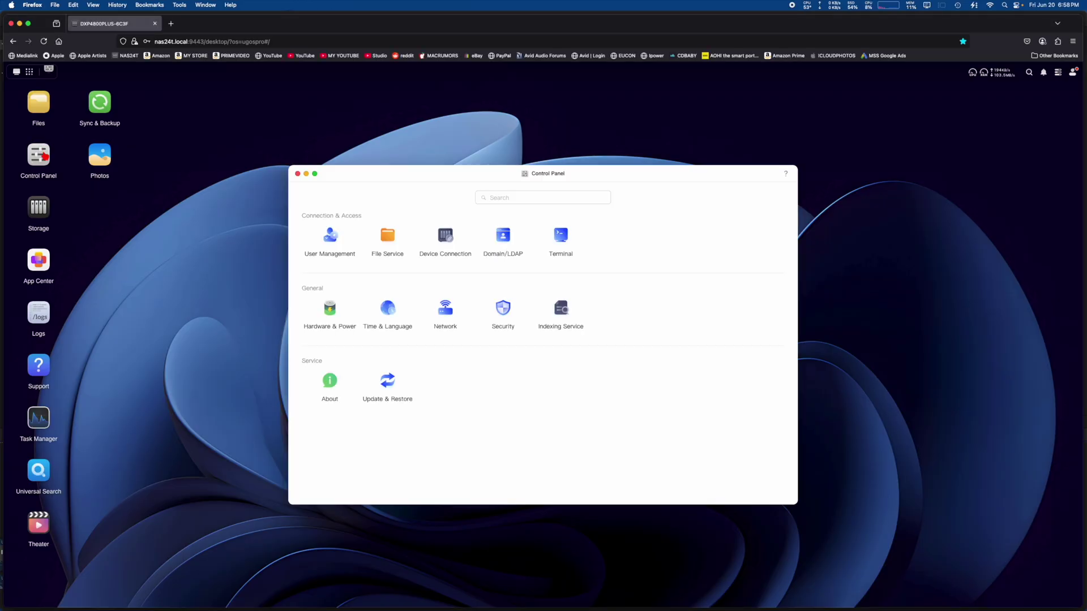
click(333, 243)
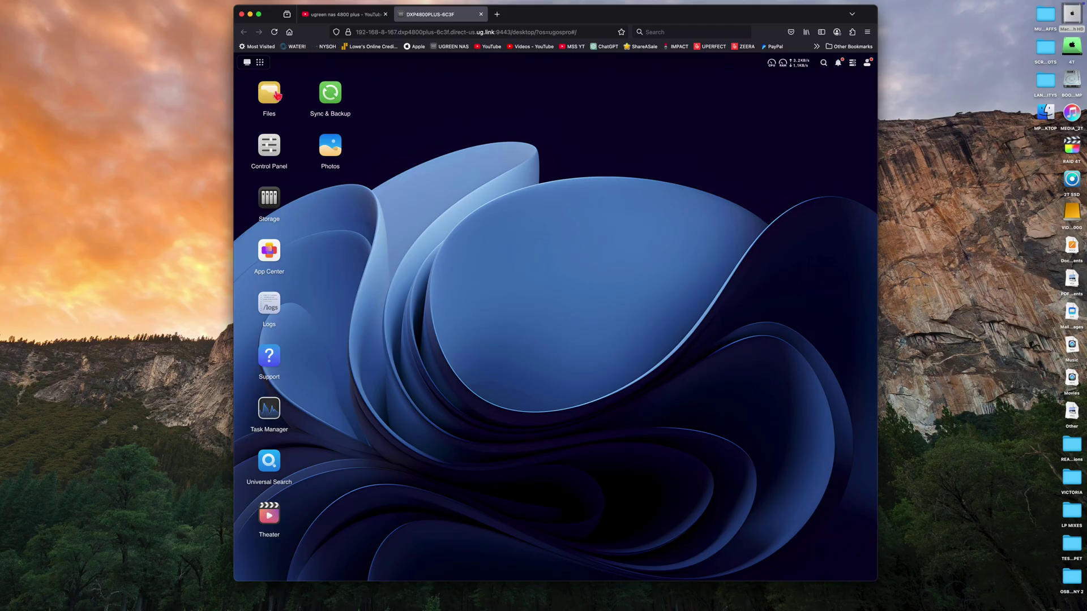
- Create the 'Mac Pro TM' shared folder on Volume 1 with its recycle bin turned off
click(277, 95)
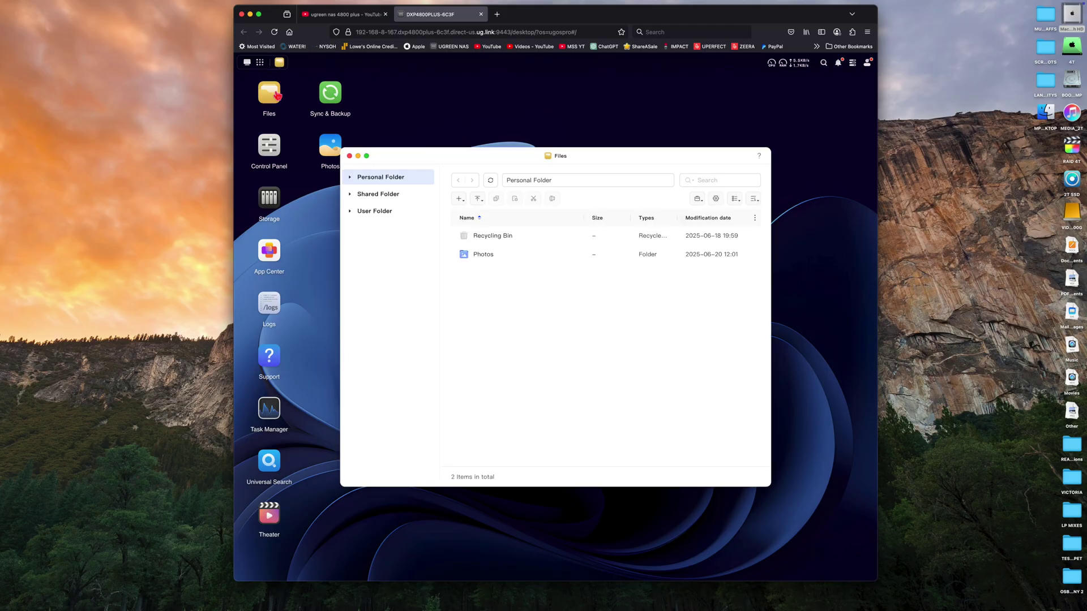
click(373, 198)
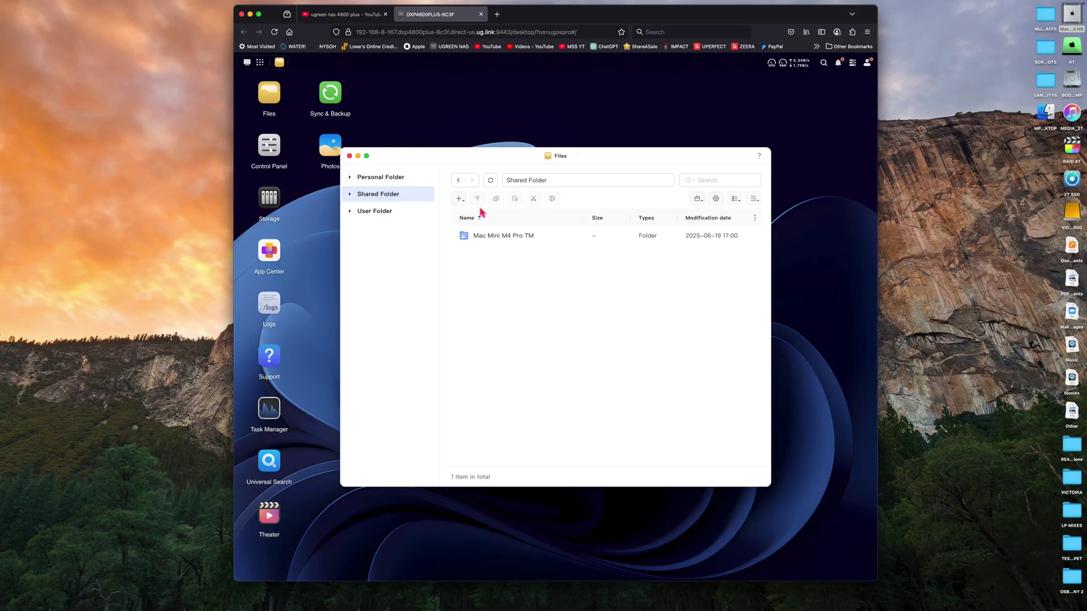
click(459, 200)
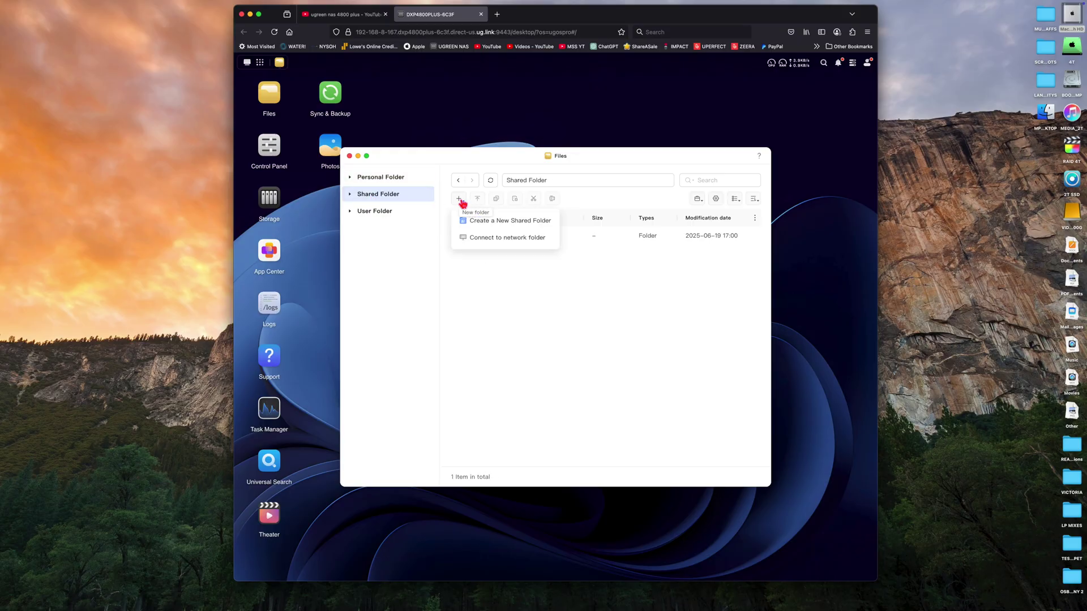
click(484, 222)
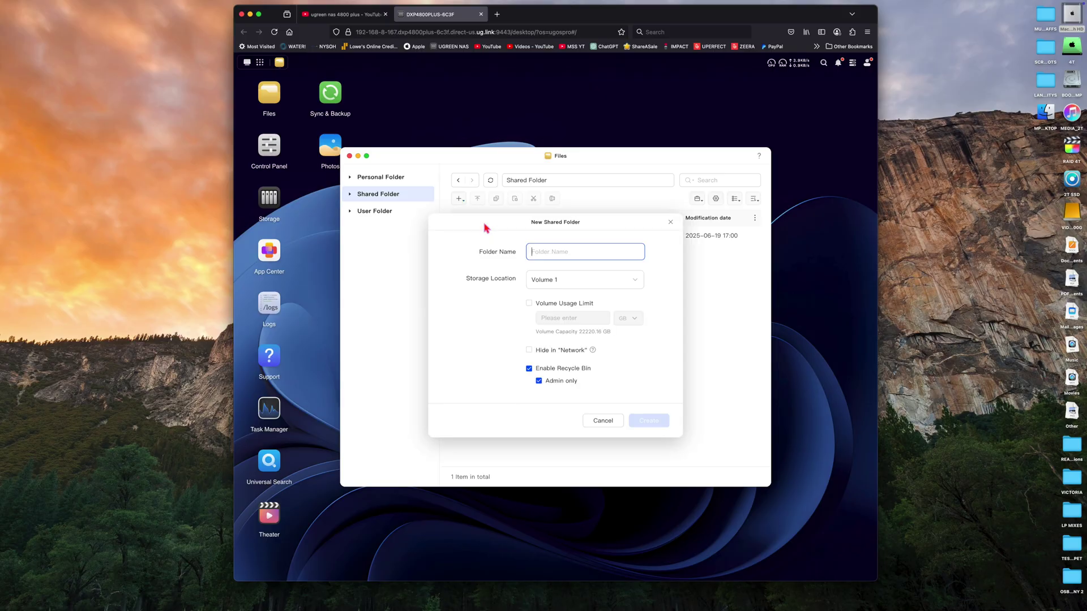
text(Mac Pro TM)
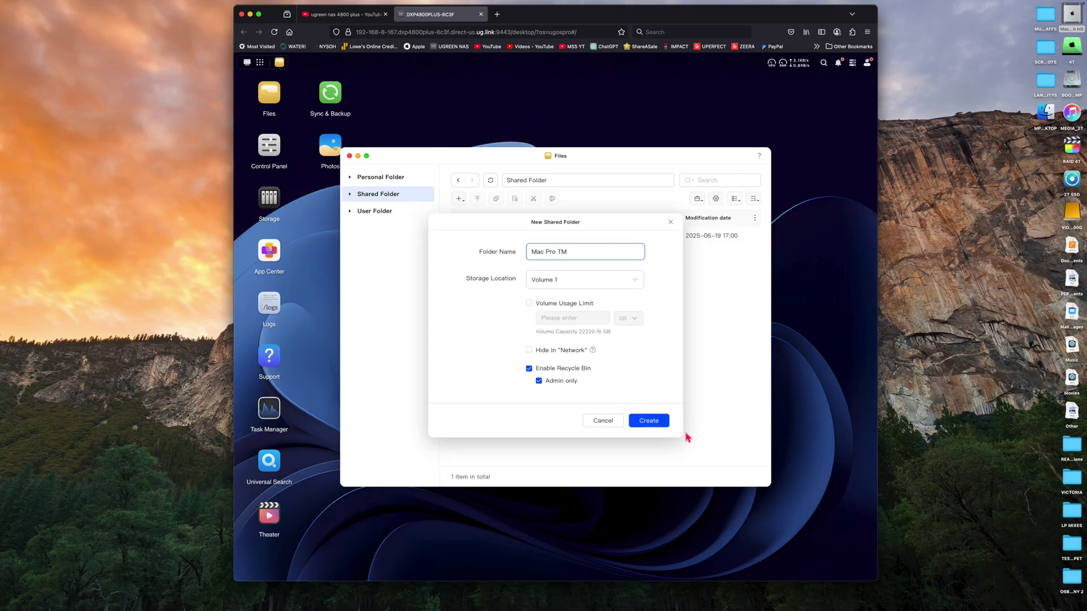
click(581, 370)
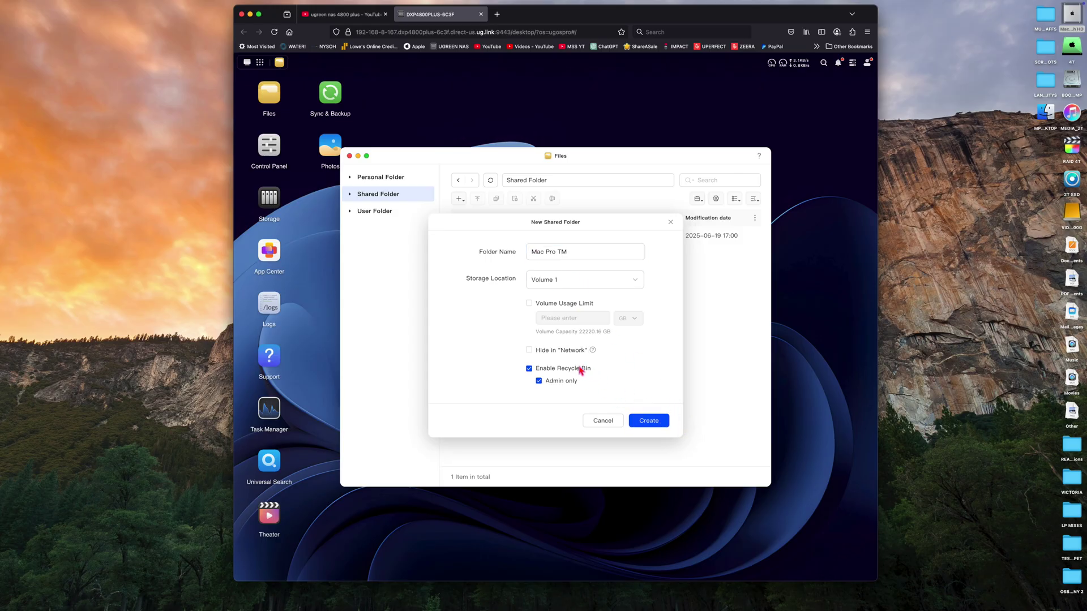
click(531, 371)
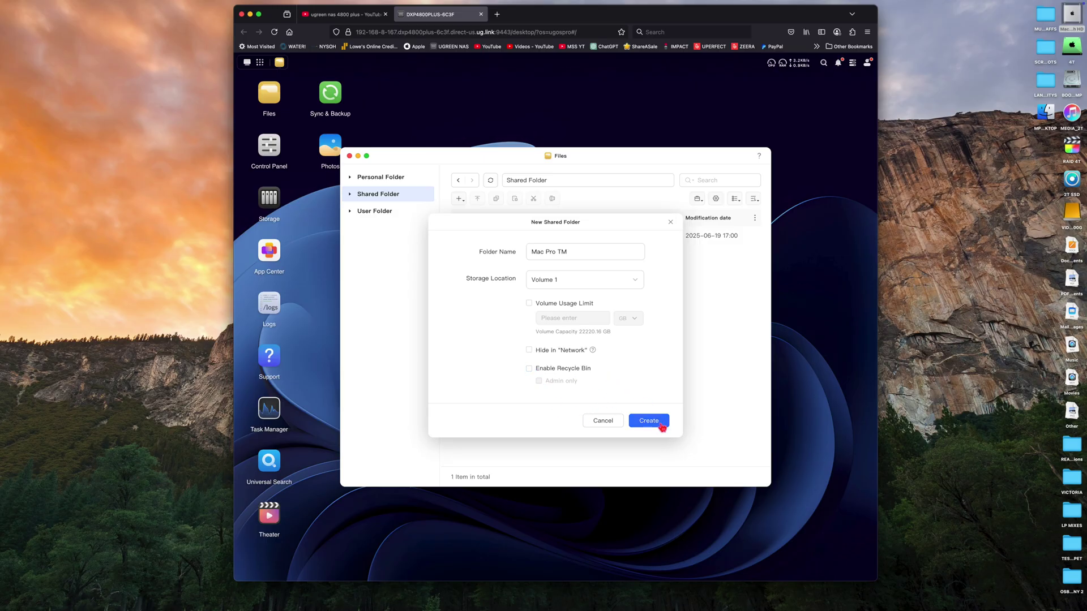
click(649, 421)
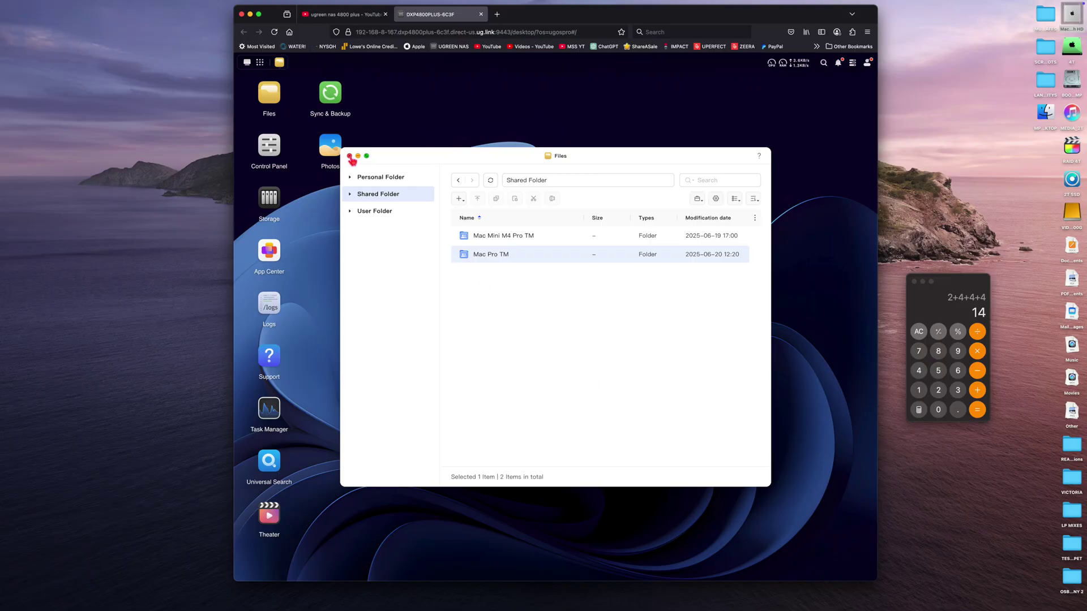
- In Control Panel's File Service advanced settings, keep the Bonjour service enabled
click(349, 157)
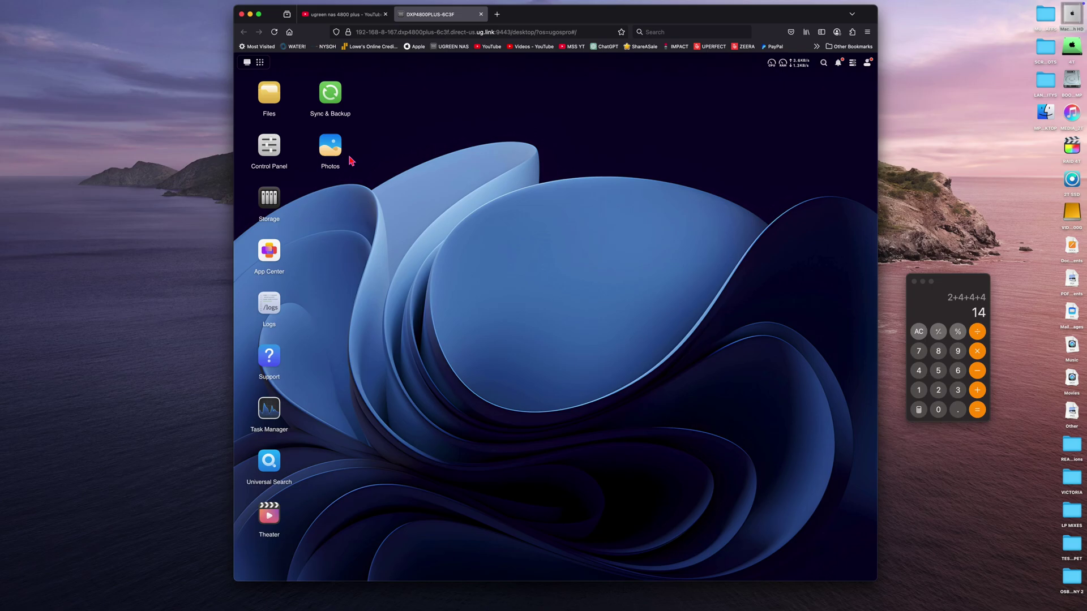
click(270, 150)
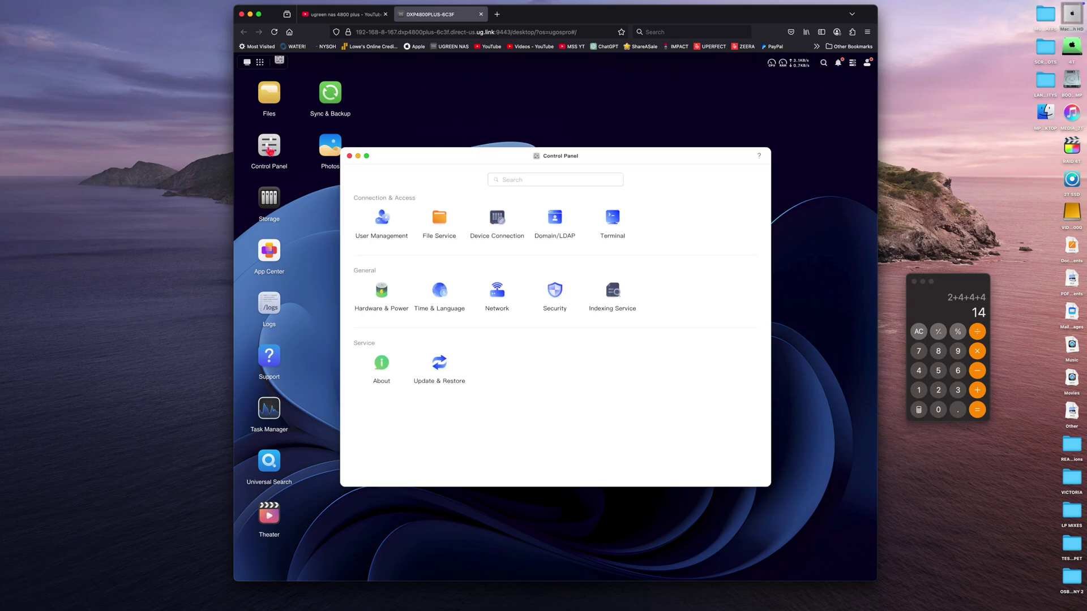
click(442, 226)
click(622, 179)
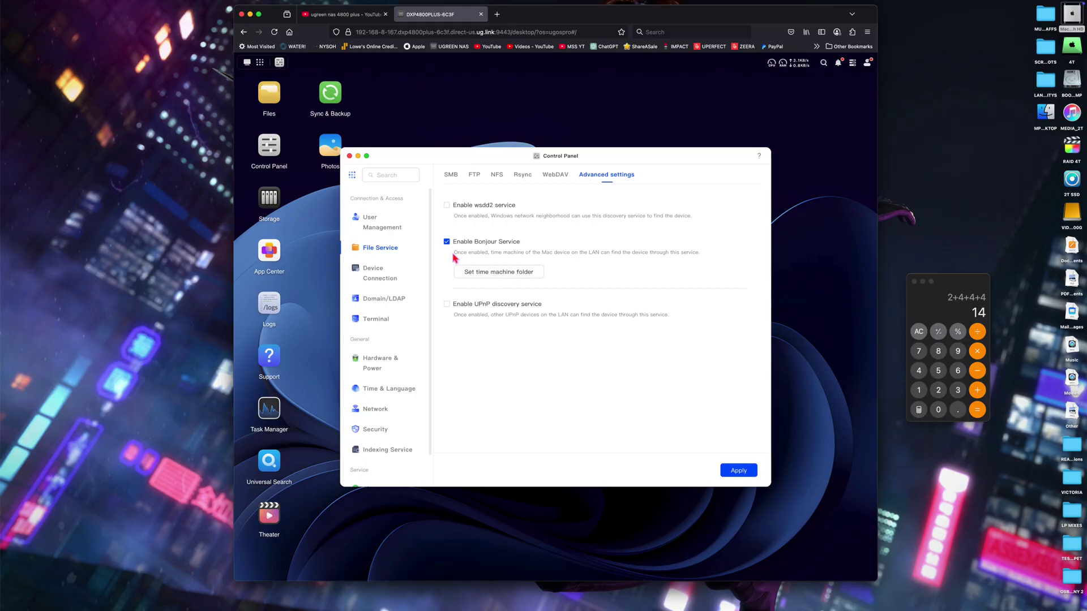
click(447, 242)
click(448, 244)
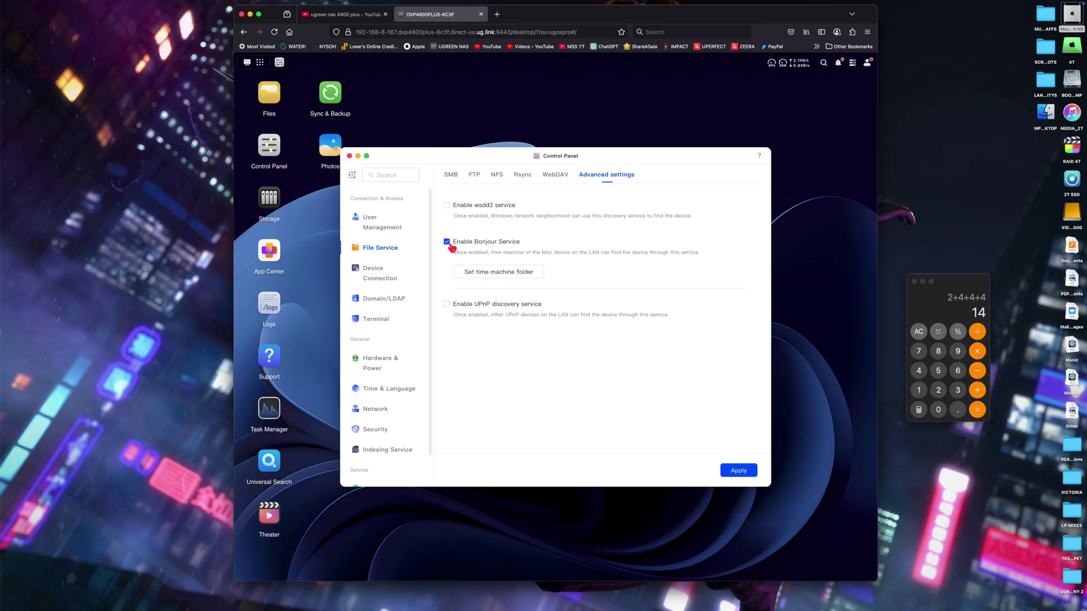
- Add Mac Pro TM as a Time Machine folder, save, and apply the file service settings
click(509, 274)
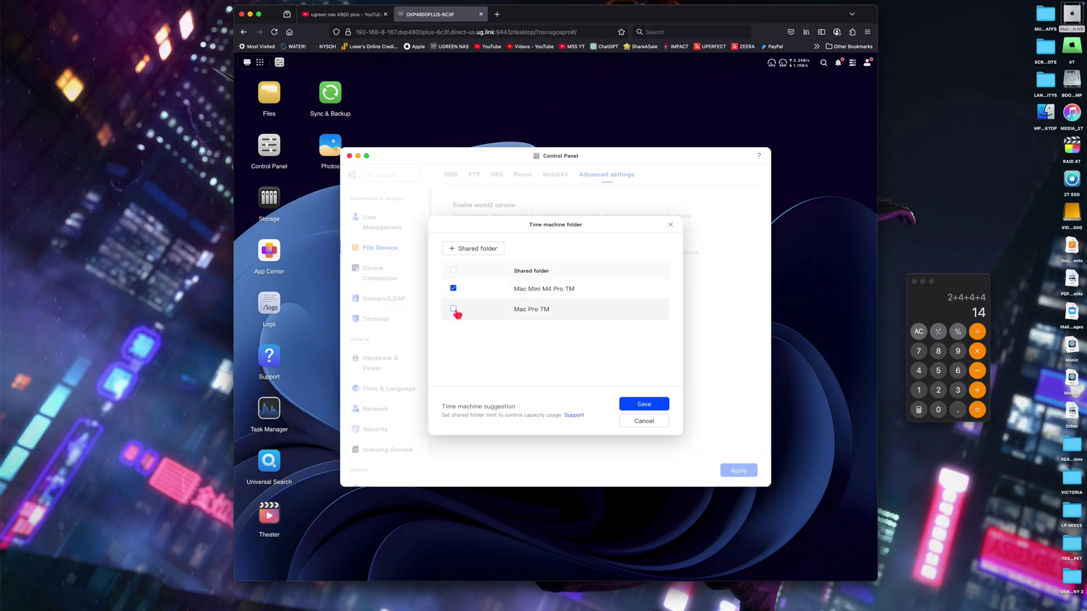
click(454, 309)
click(655, 407)
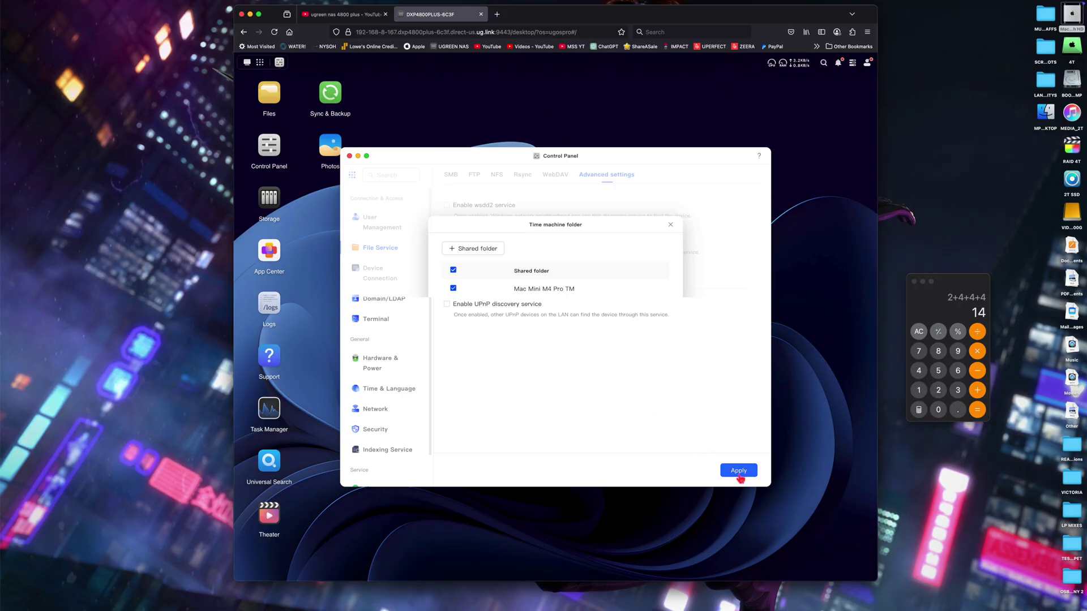
click(742, 471)
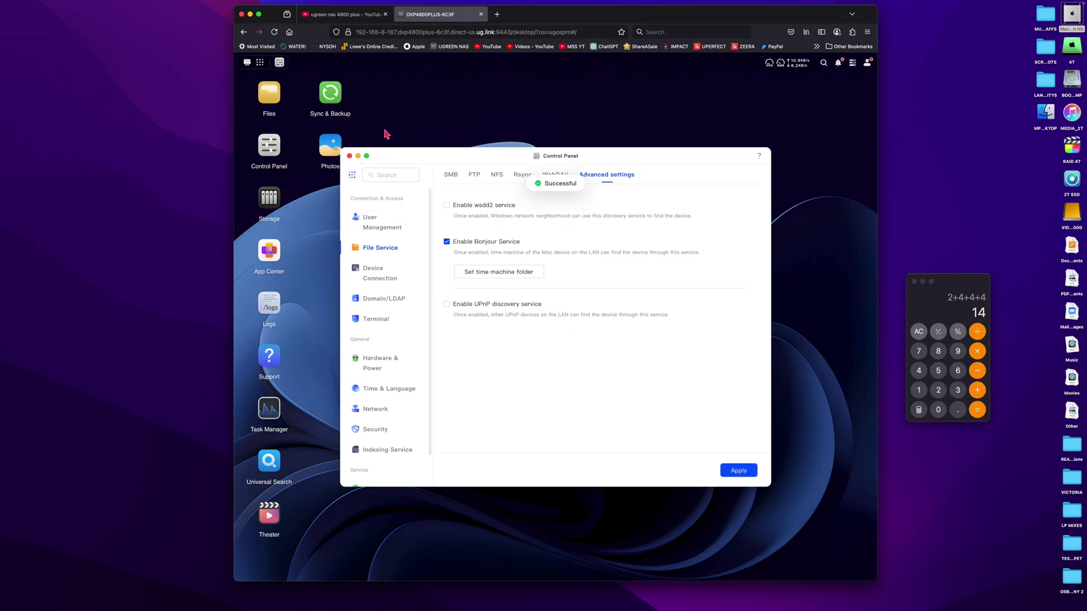
- In macOS Time Machine settings, add the NAS share Mac Pro TM as a backup disk
click(350, 157)
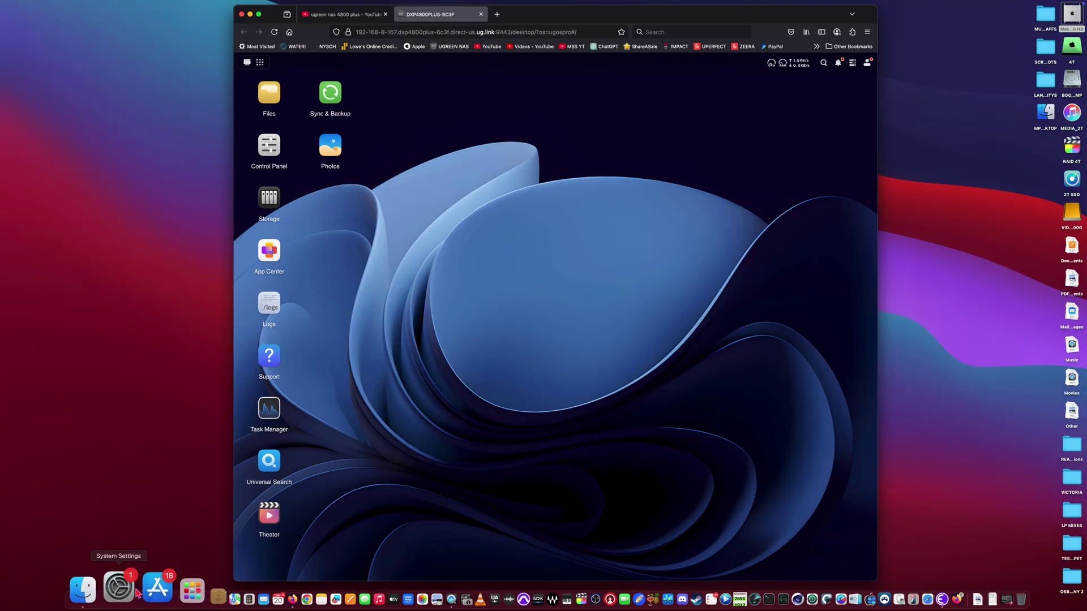
click(120, 584)
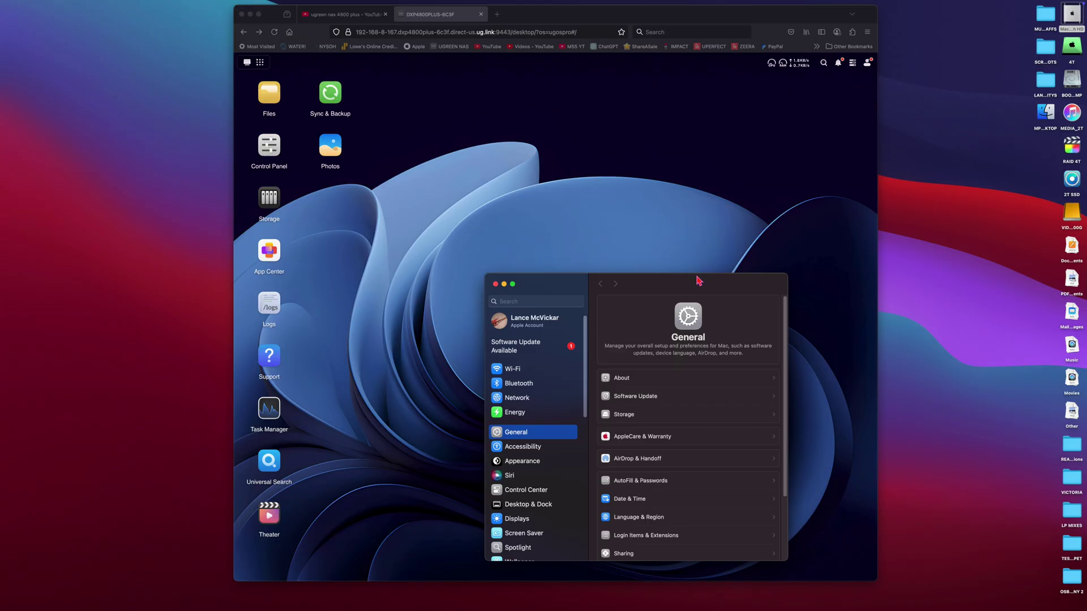
drag(698, 279, 681, 227)
scroll(663, 455, down, 3)
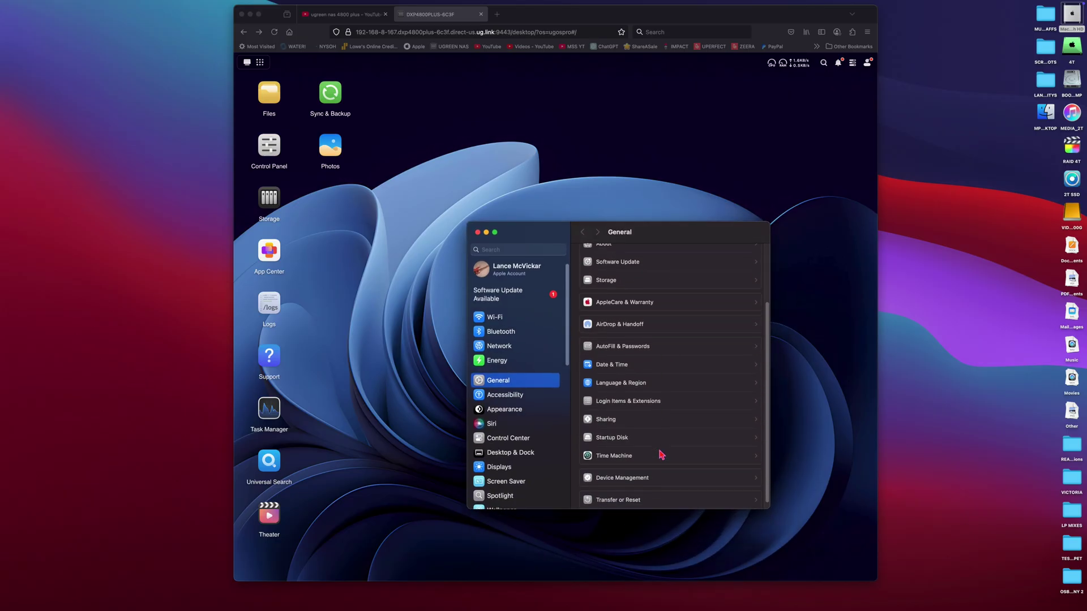
click(661, 451)
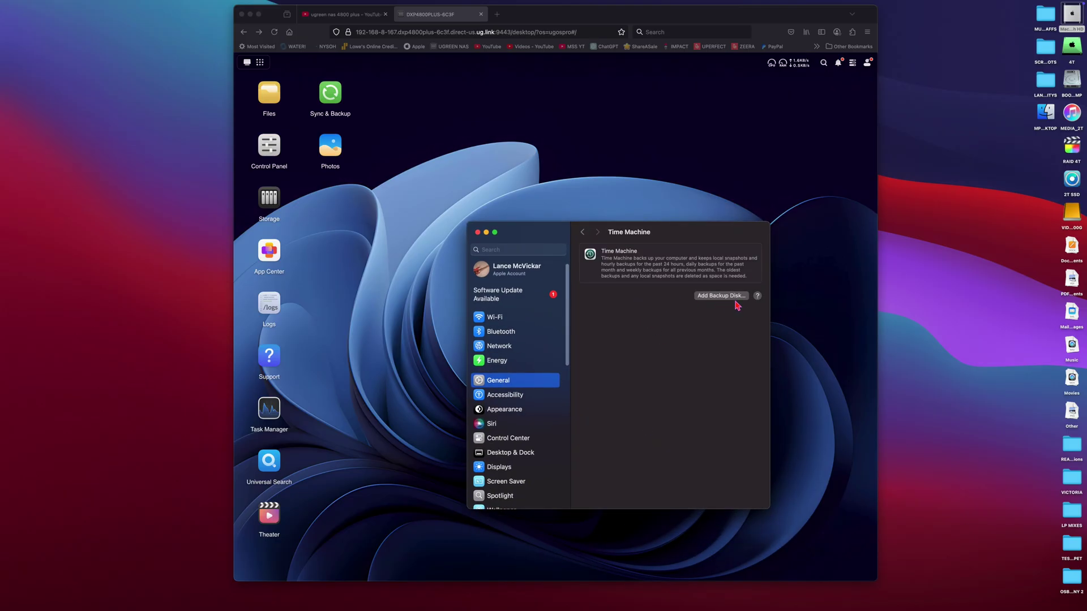
click(734, 299)
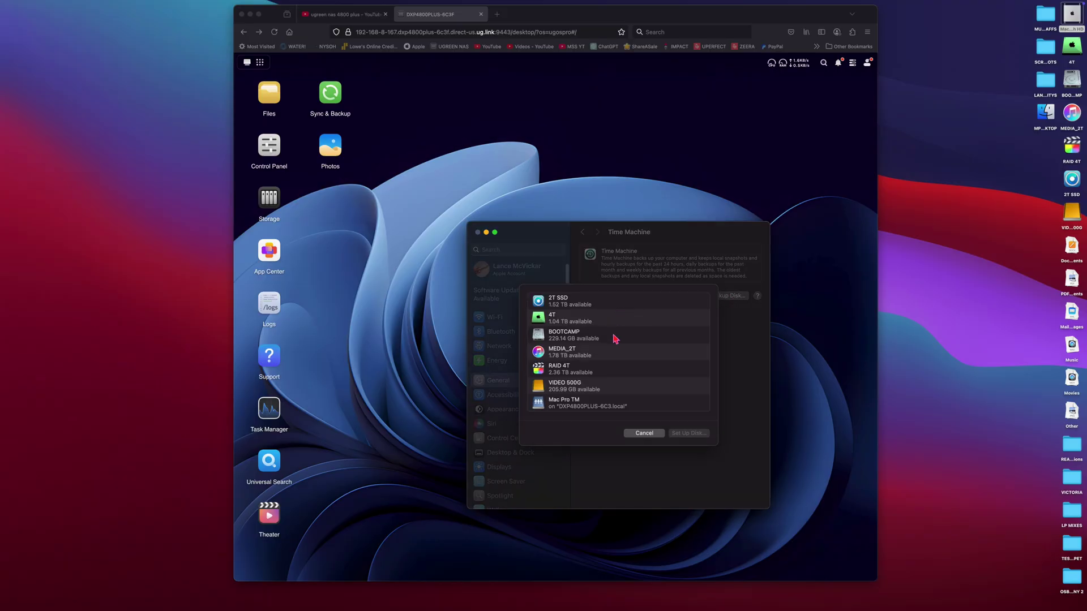
click(621, 409)
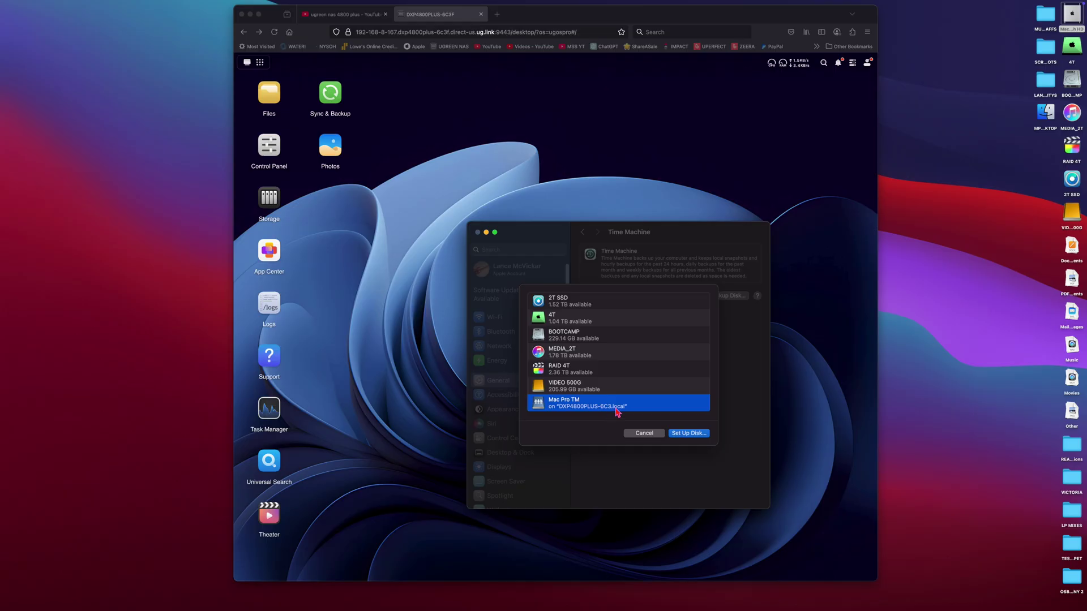
click(686, 434)
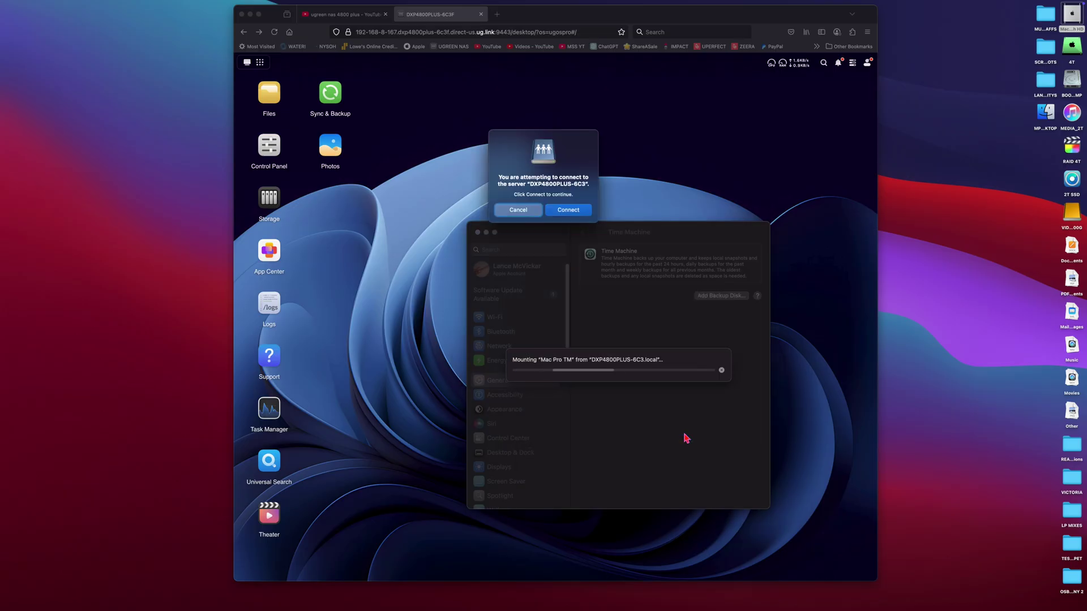
- Log in to the NAS with the account password, set a custom 15.02 TB usage limit, and finish
click(574, 210)
click(574, 211)
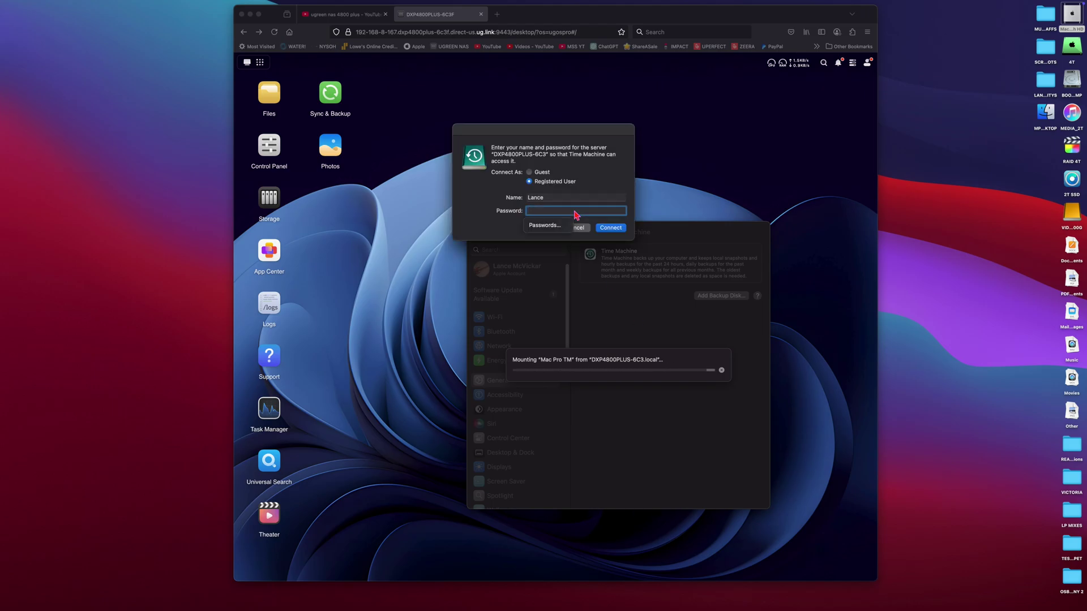
text(•••••••••••)
key(Return)
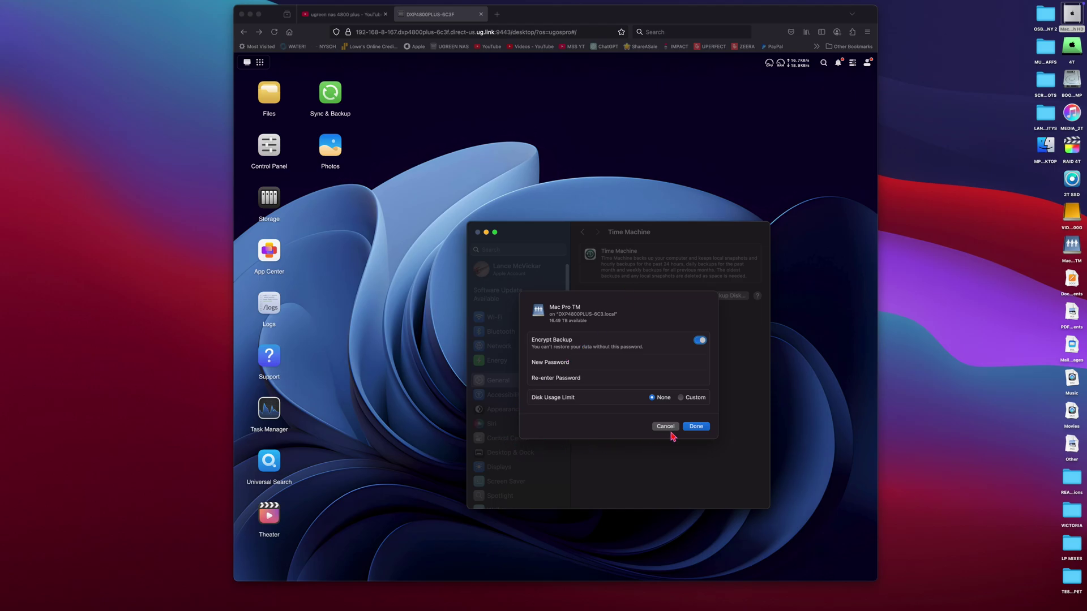
click(688, 399)
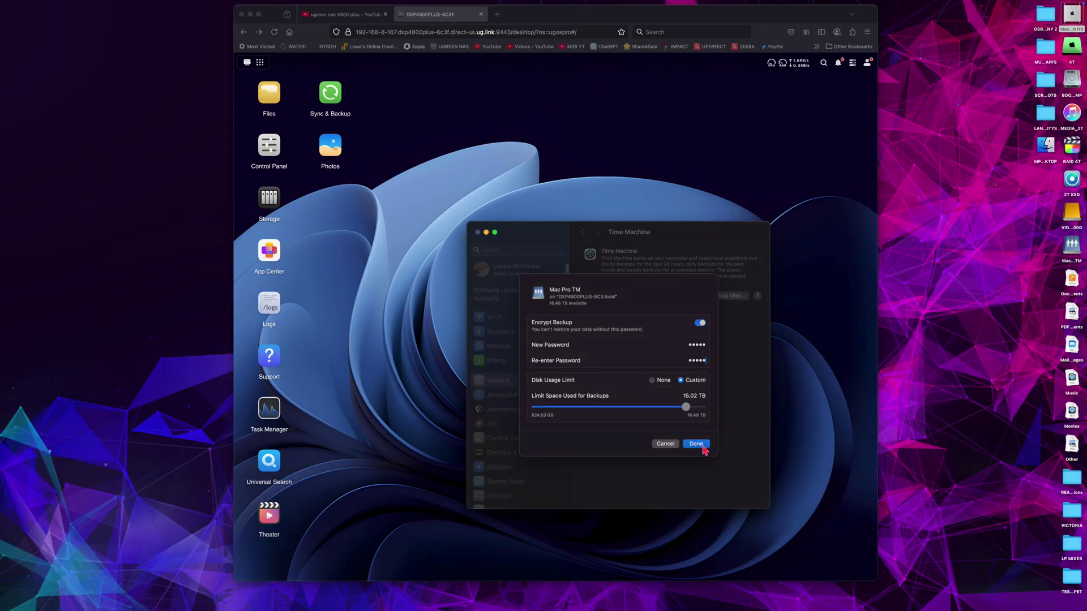
click(701, 445)
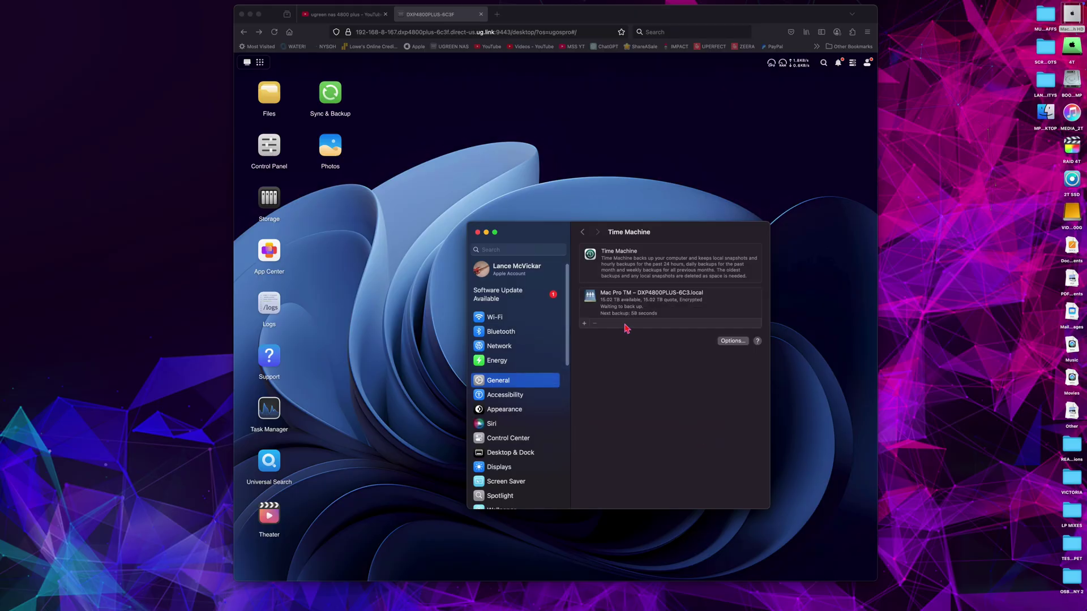
- In Time Machine Options, review the exclusion list entries, removing 2T SSD from it
click(732, 341)
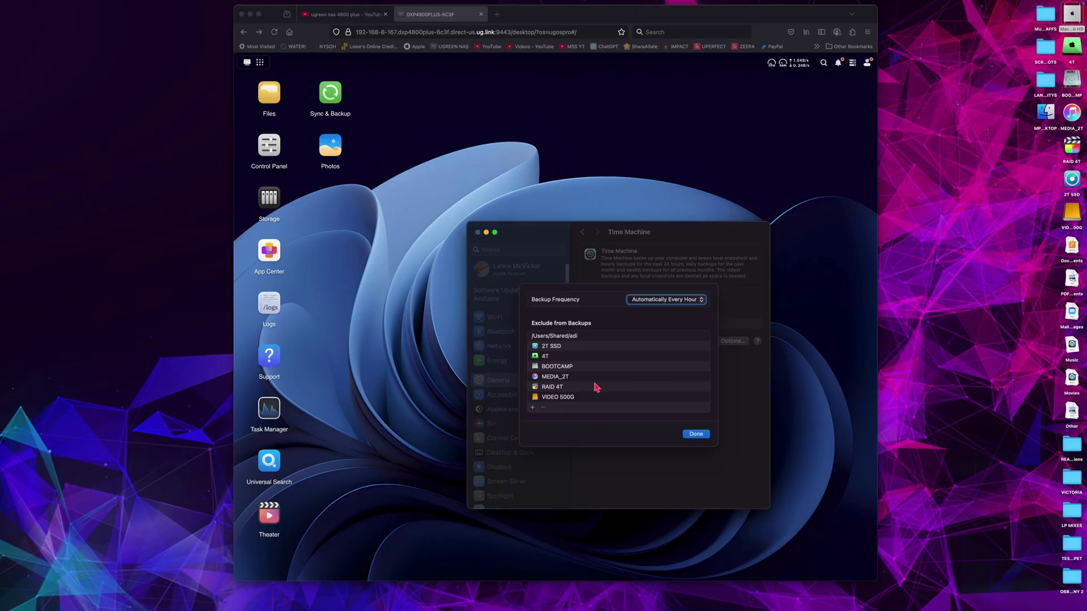
click(548, 348)
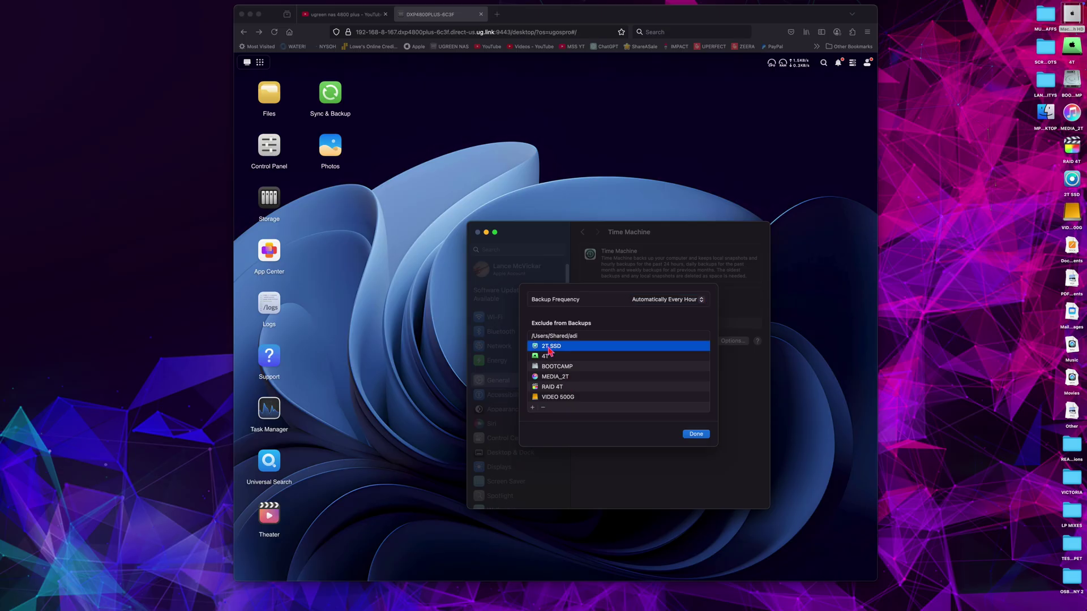
click(543, 408)
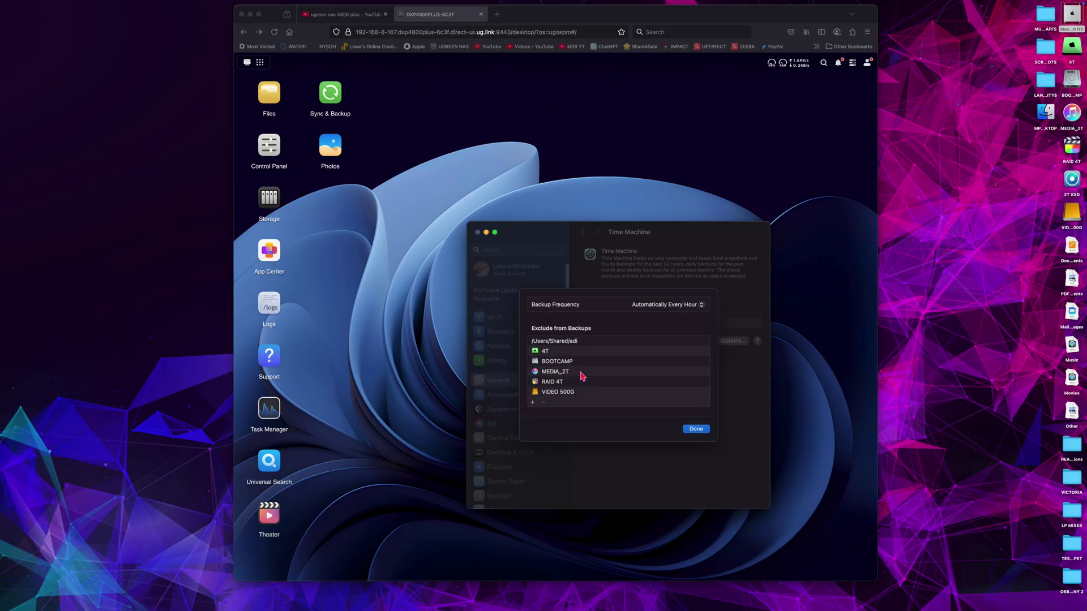
click(564, 365)
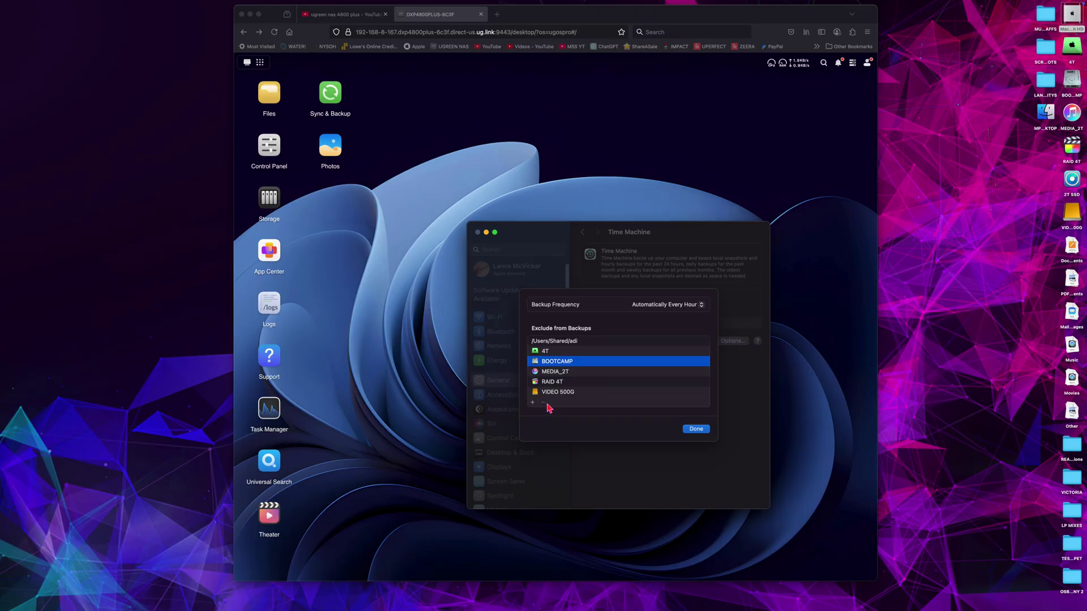
click(561, 374)
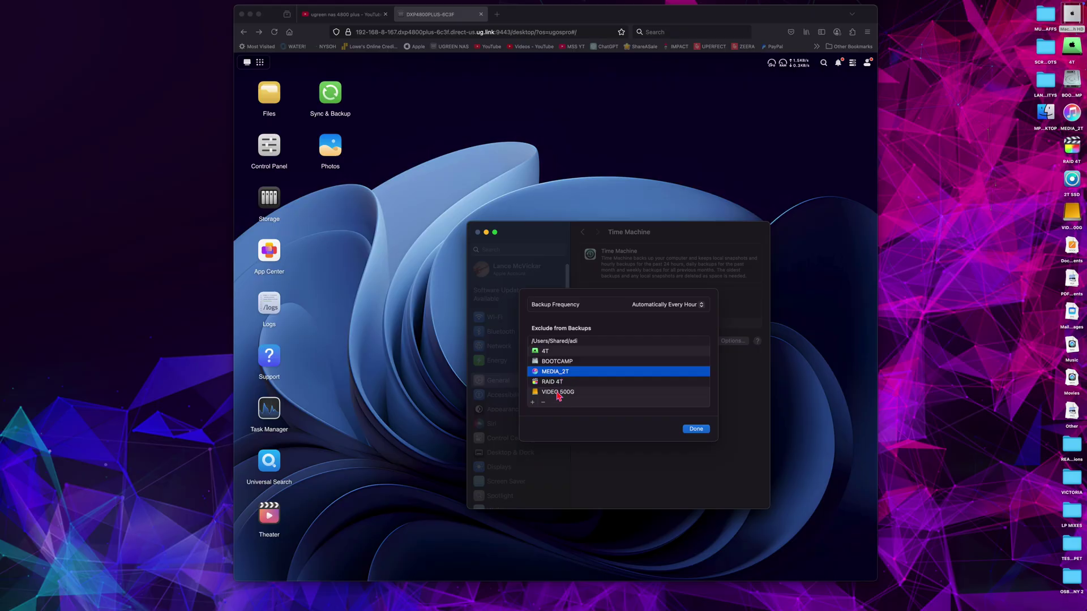
click(559, 393)
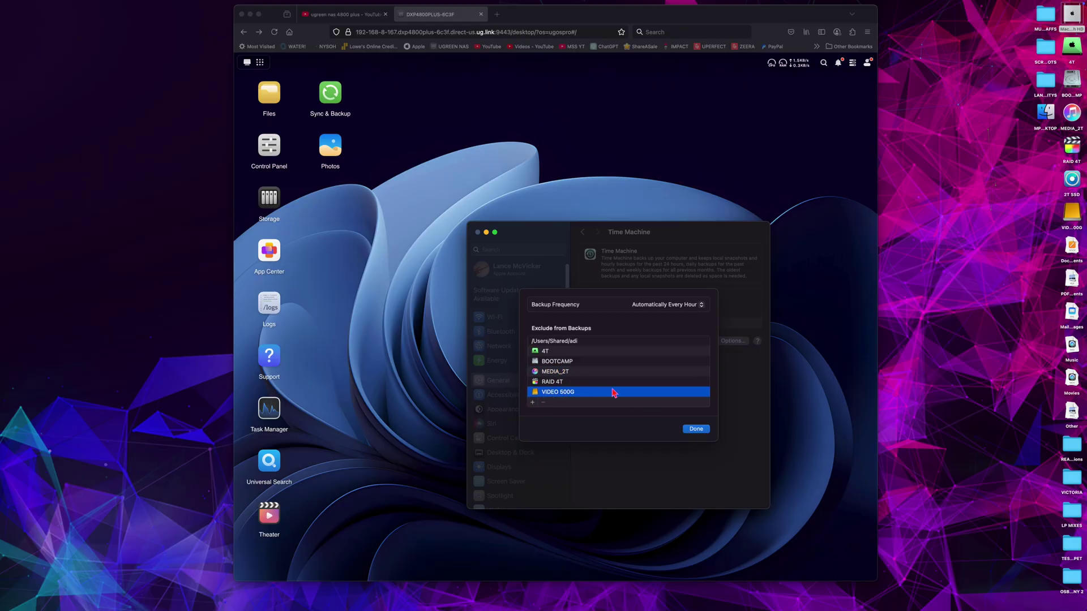
click(564, 383)
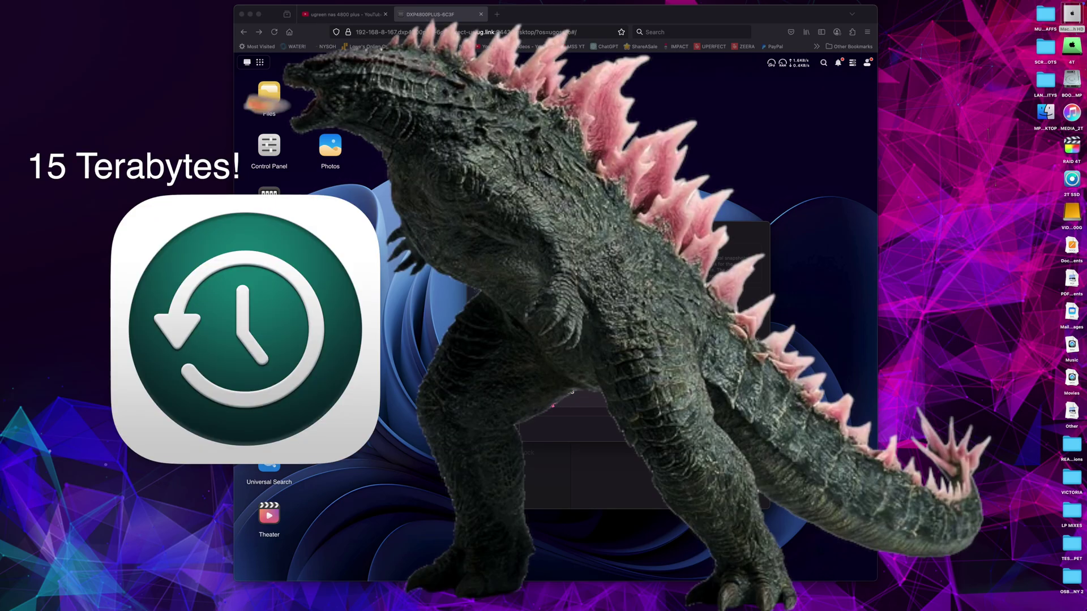
click(543, 403)
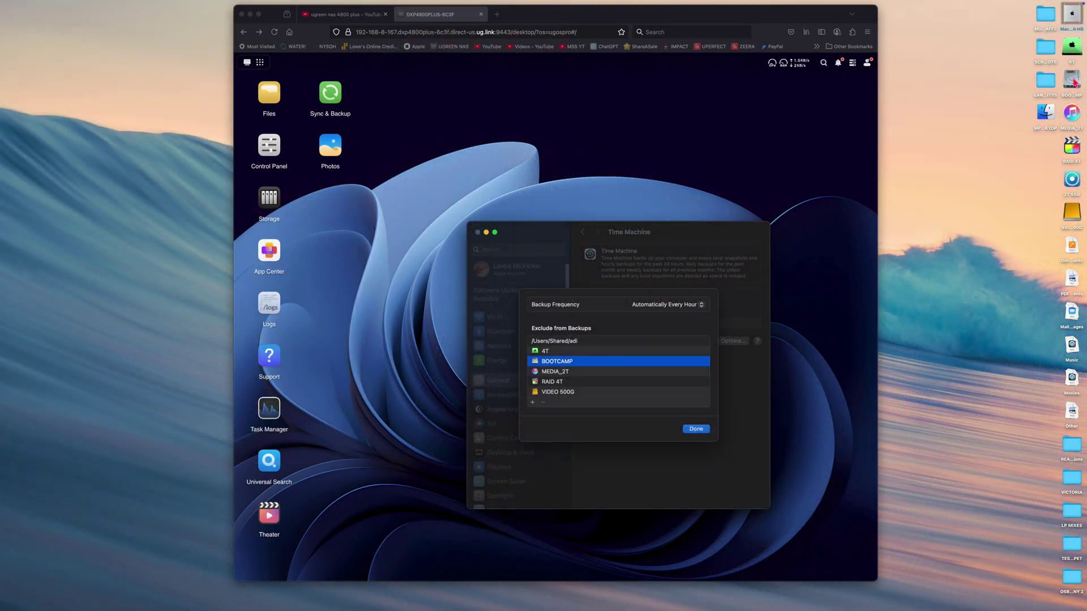
- Drag the VIDEO 500G desktop drive into the Exclude from Backups list
click(1072, 81)
drag(1074, 82, 616, 354)
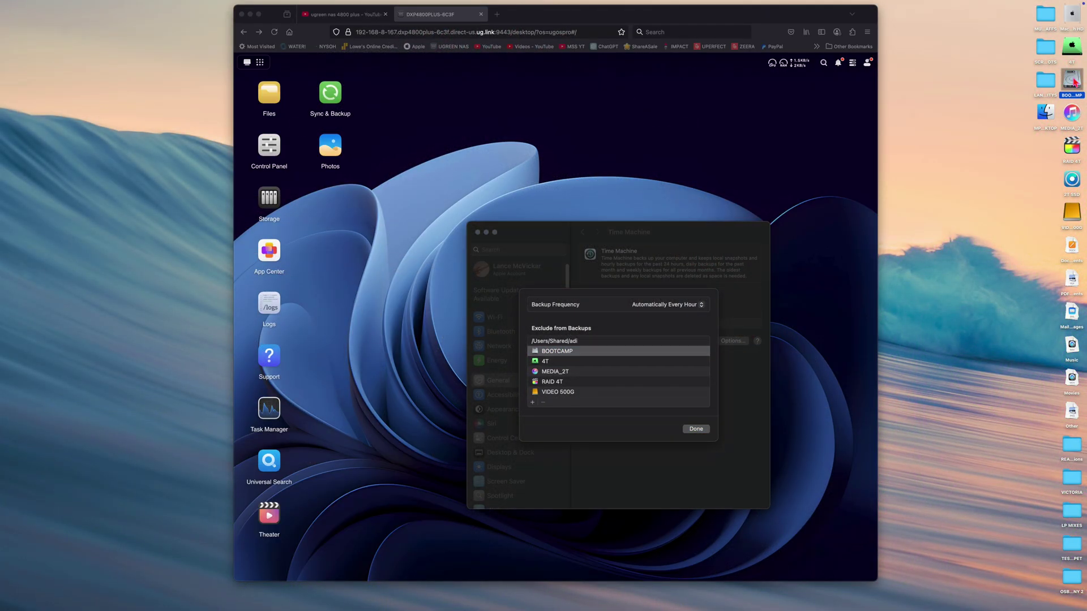
click(597, 396)
click(602, 393)
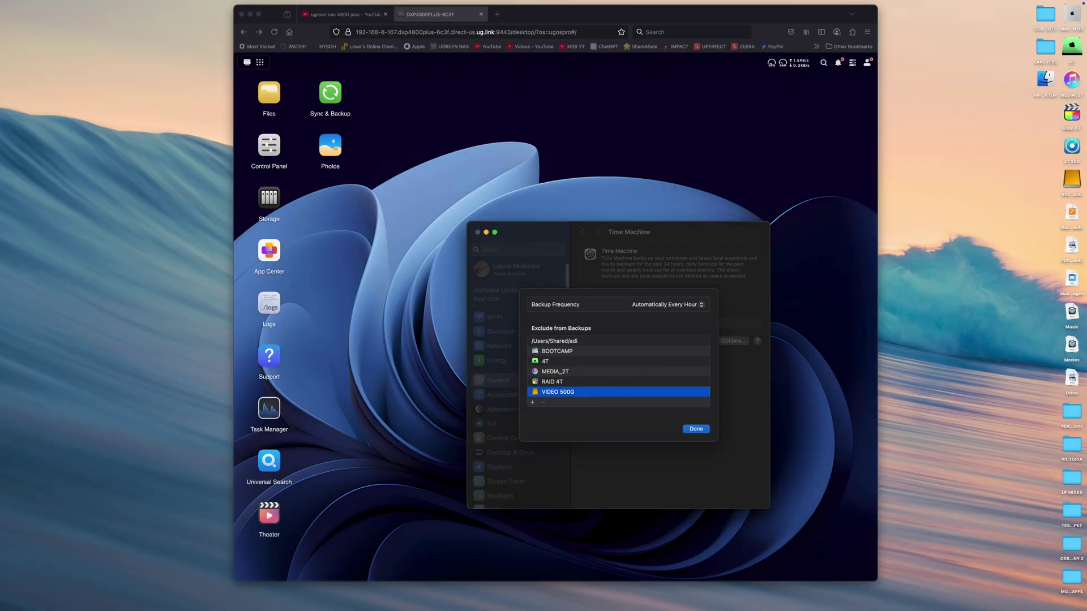
click(1078, 182)
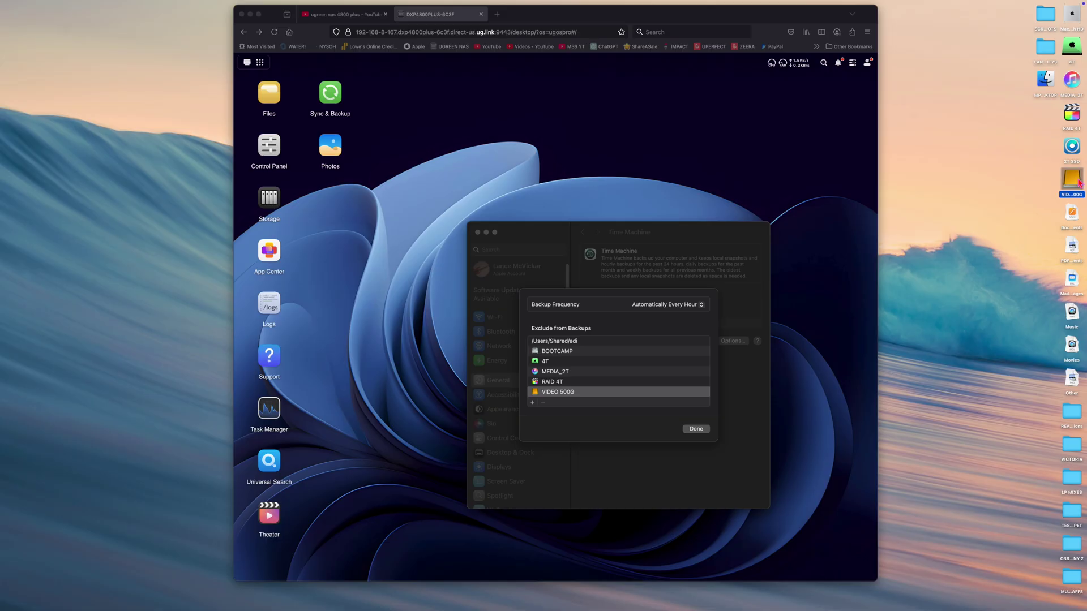
drag(1078, 182, 532, 395)
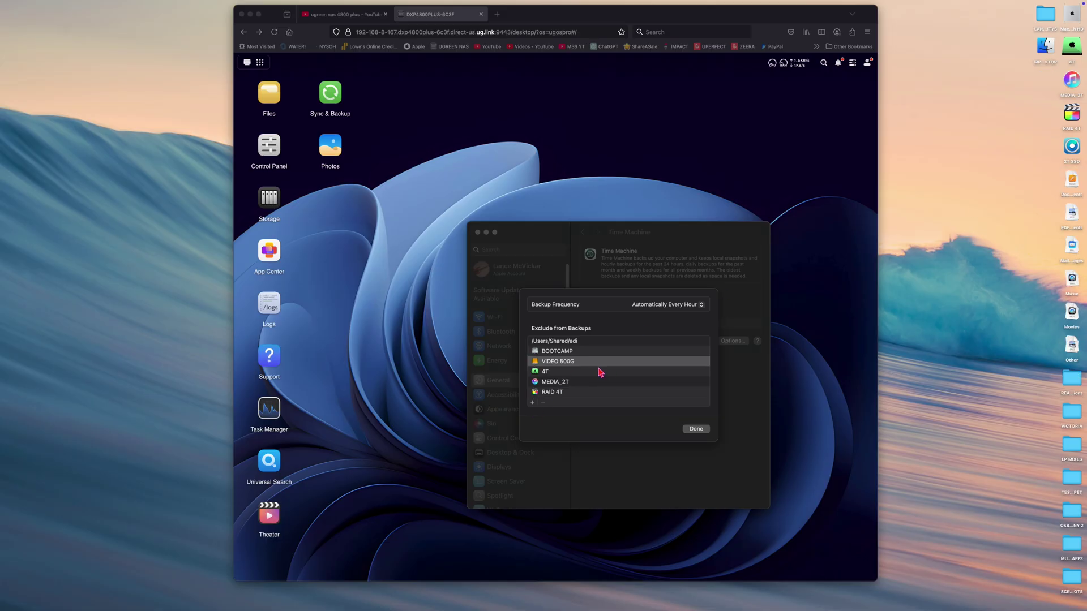
click(586, 358)
click(582, 350)
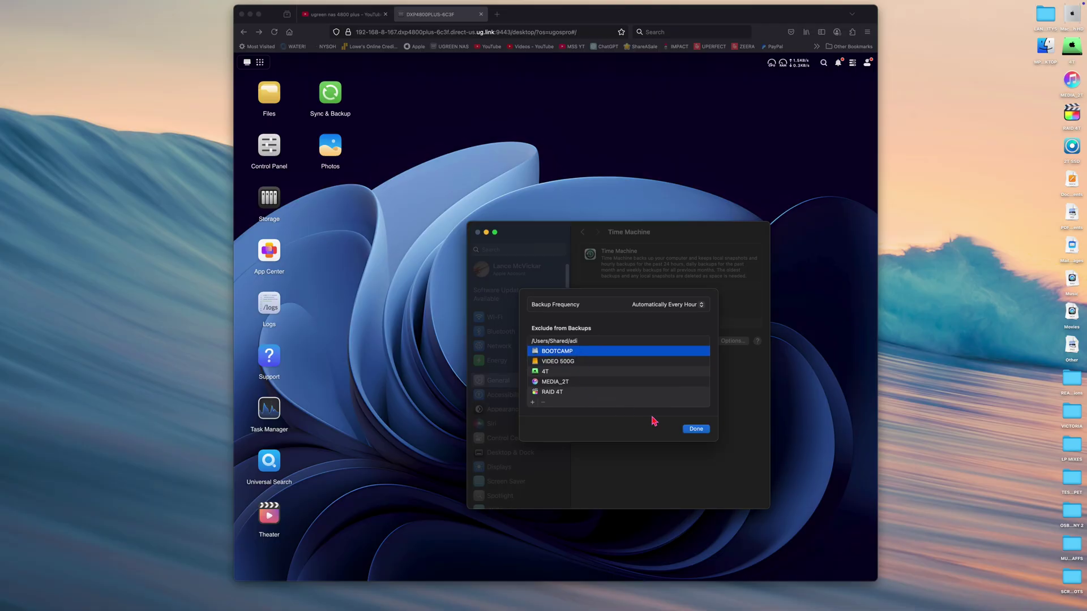
click(577, 365)
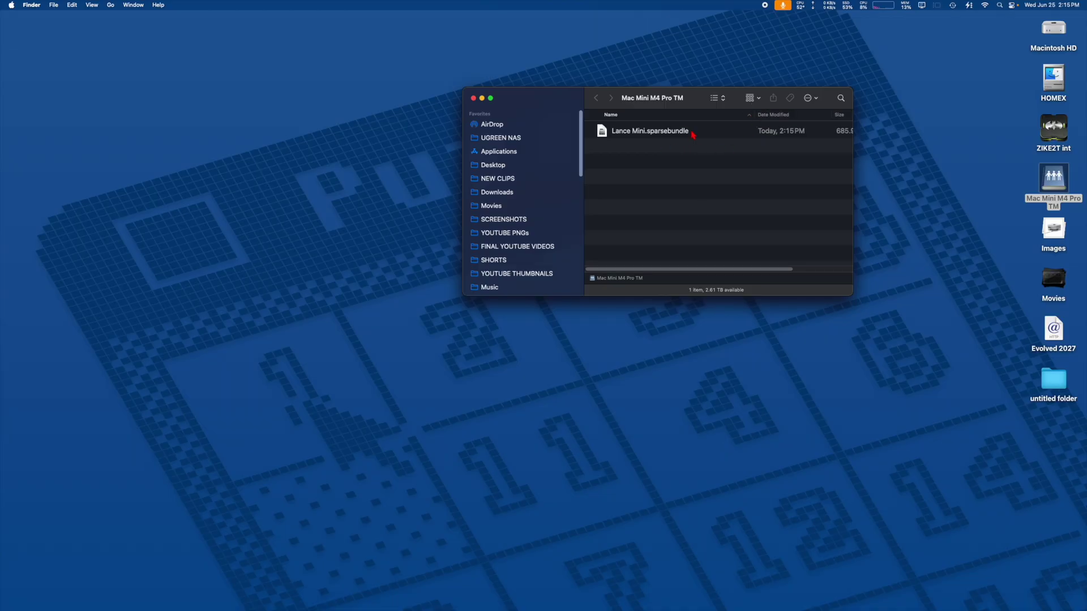
- Mount Lance Mini.sparsebundle as Backups of Lance Mini and show its snapshots as a list
click(602, 131)
double_click(602, 131)
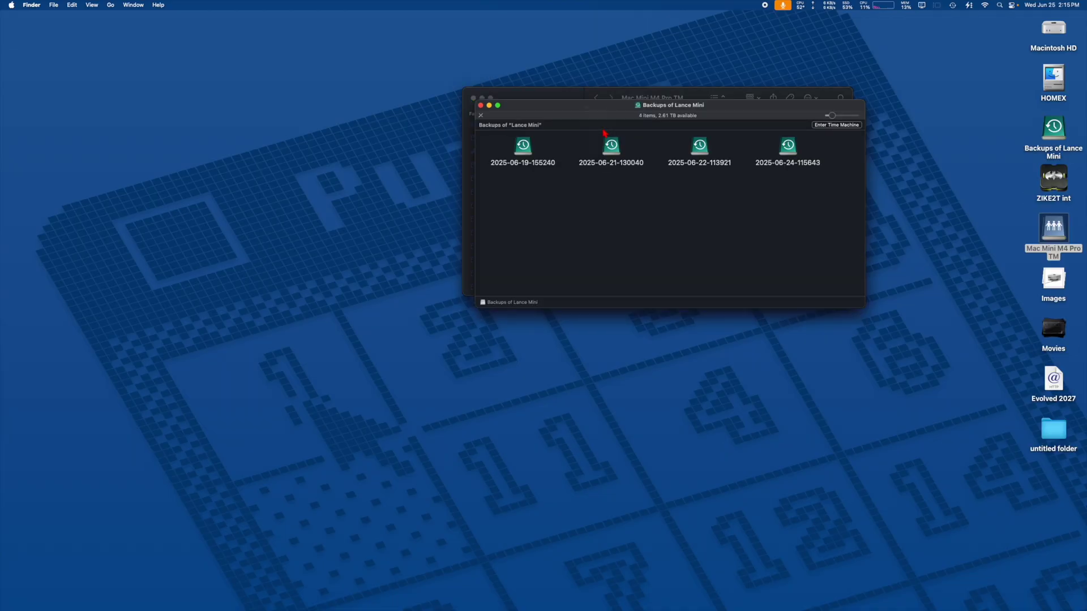
drag(615, 113, 608, 279)
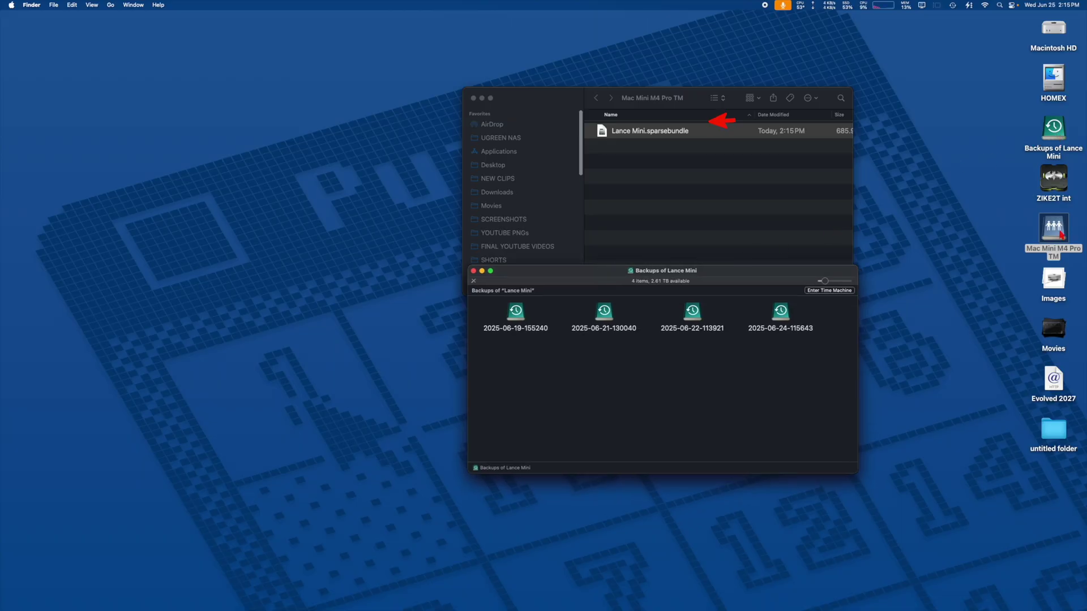
drag(753, 270, 756, 290)
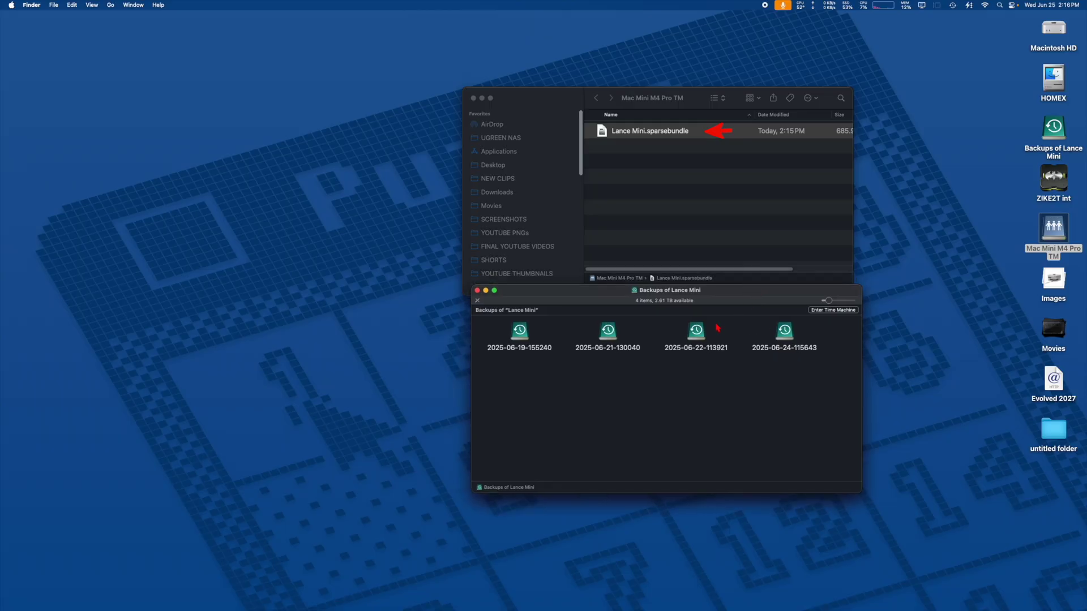
click(101, 6)
mouse_move(126, 71)
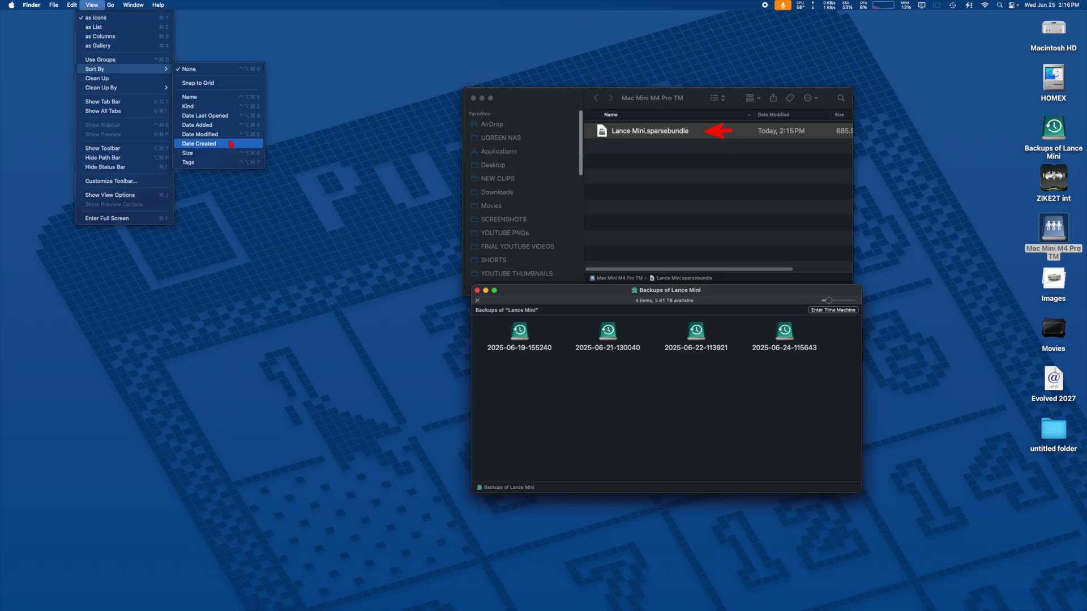
click(103, 29)
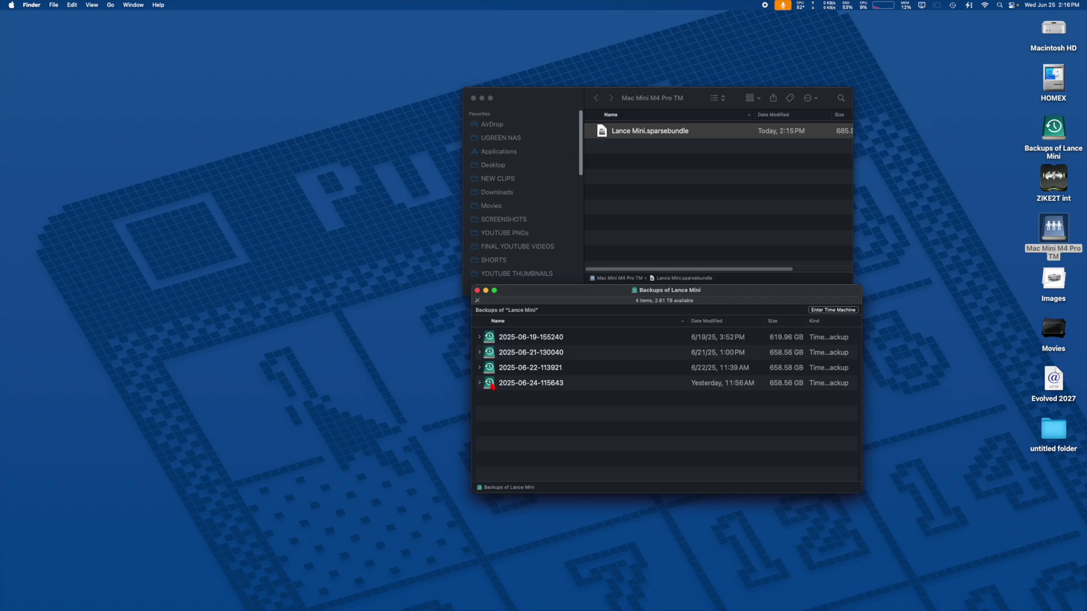
double_click(492, 383)
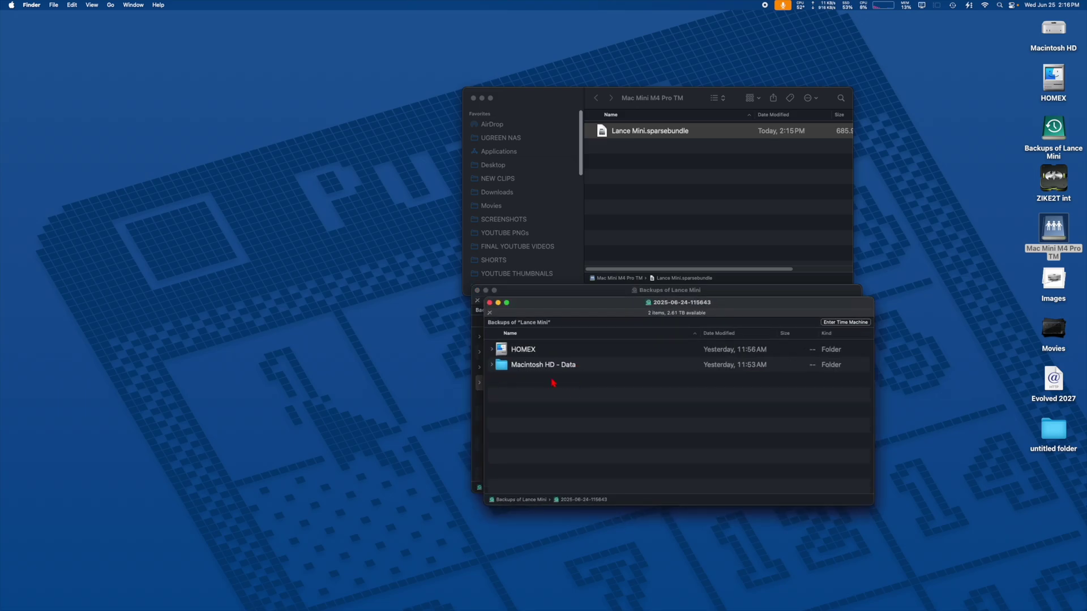
key(Down)
key(Down)
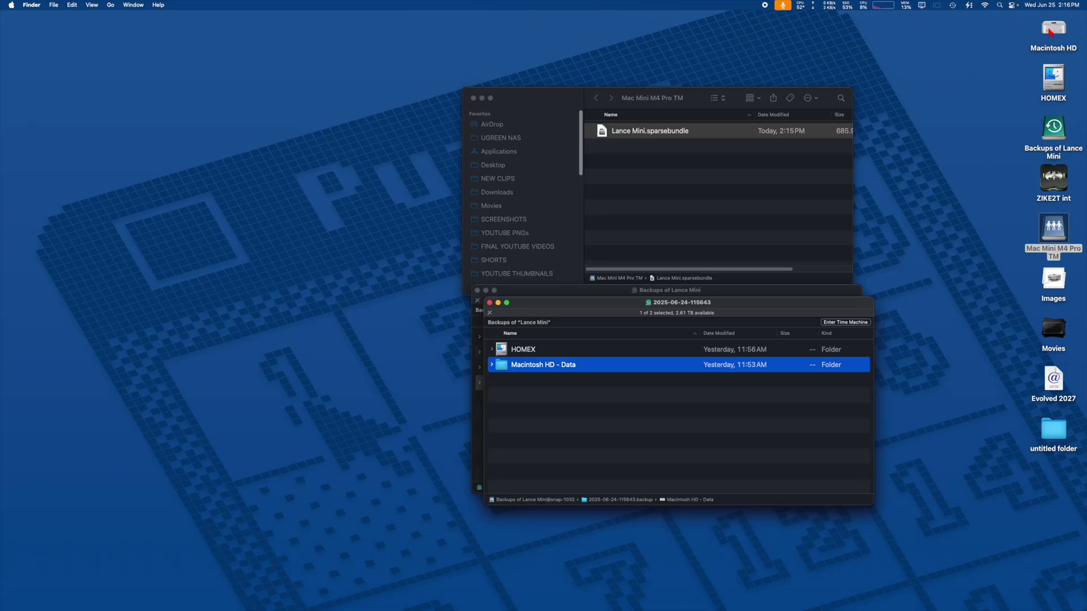
double_click(549, 369)
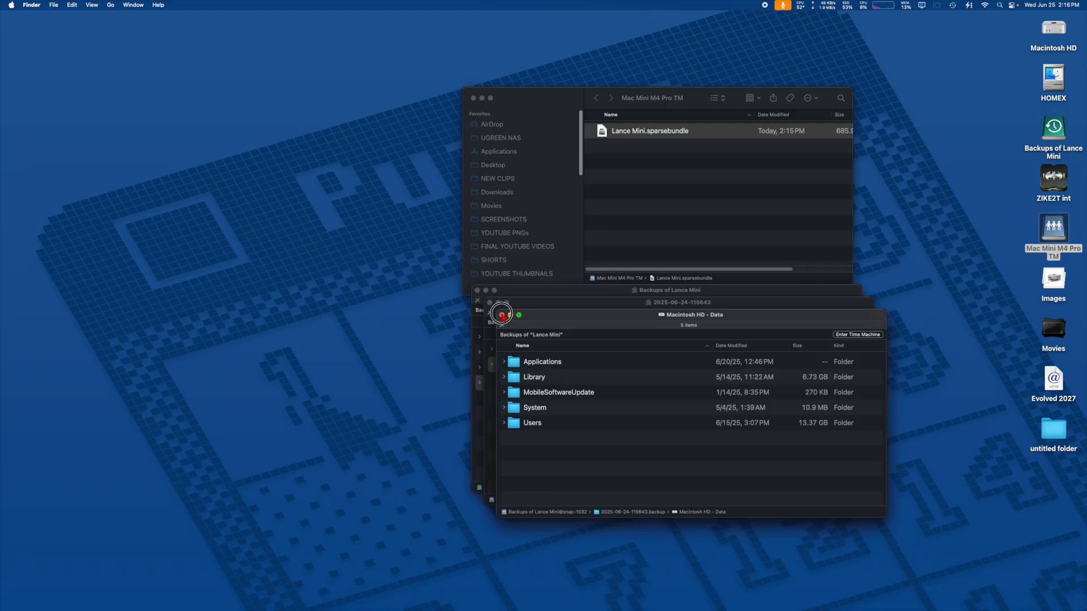
click(501, 315)
double_click(523, 350)
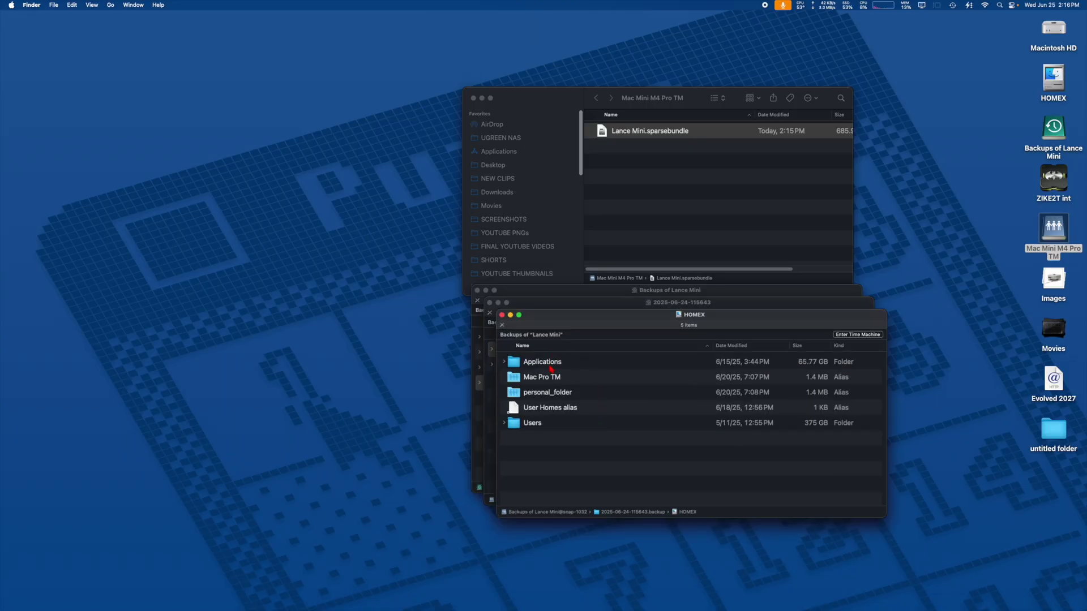
click(502, 315)
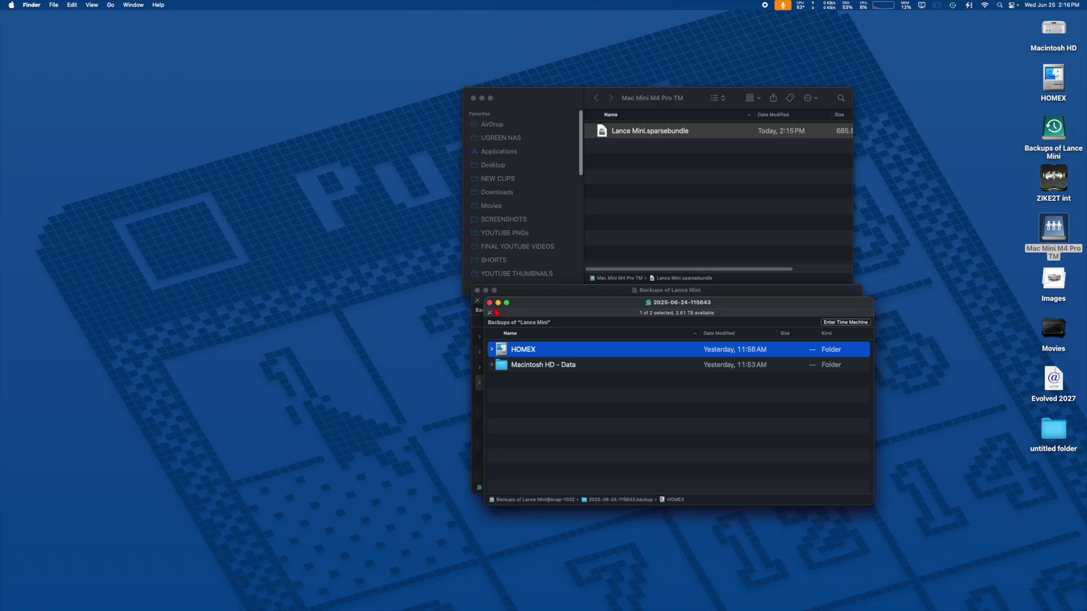
click(490, 304)
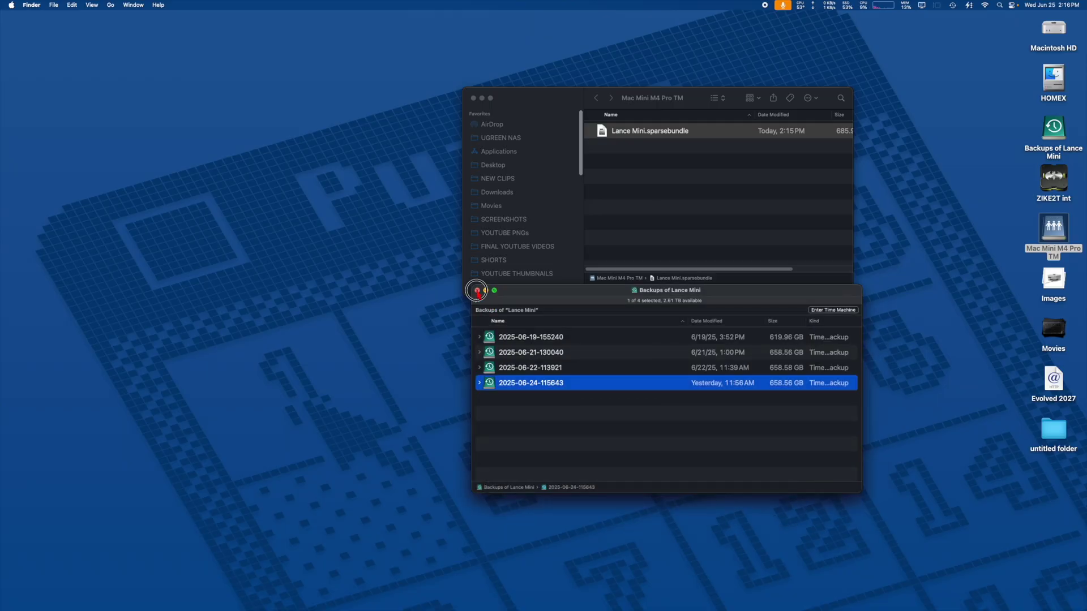
click(477, 291)
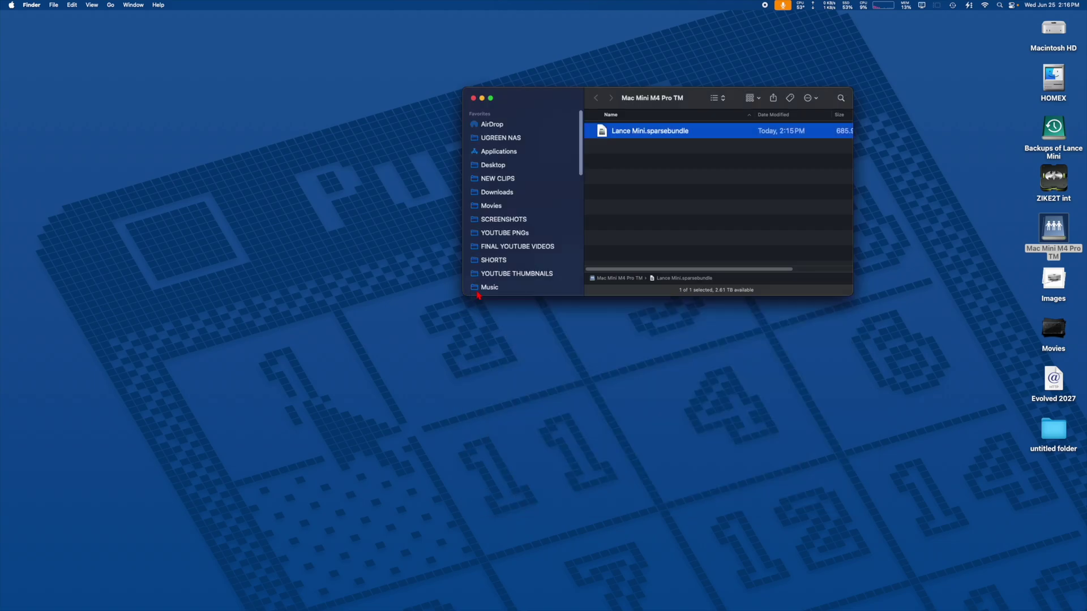
- Close the Mac Mini M4 Pro TM window and find System Settings' Open at Login page by searching 'log'
click(473, 100)
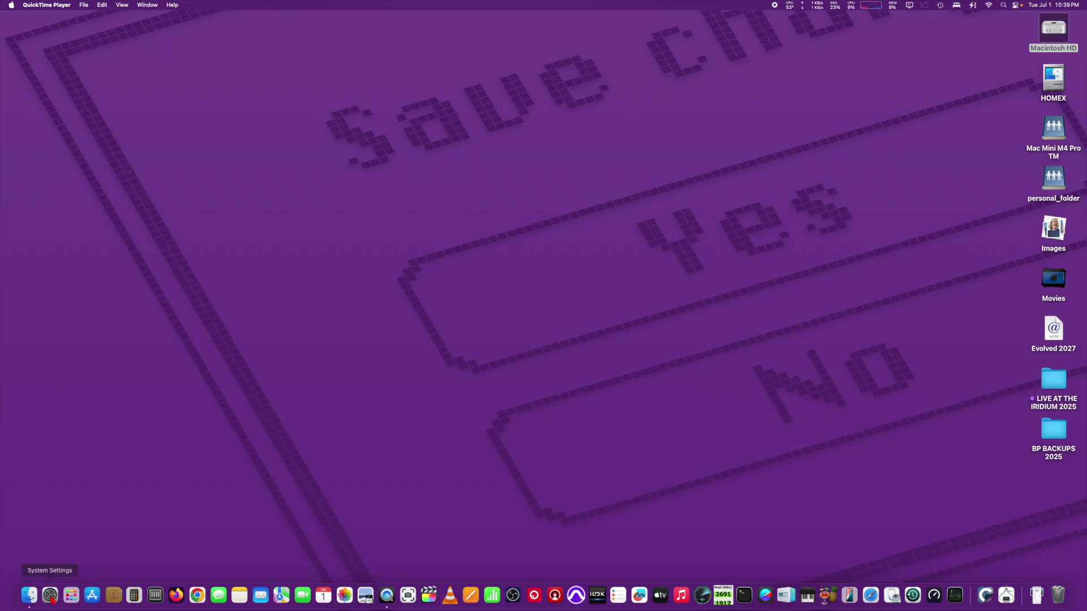
click(49, 593)
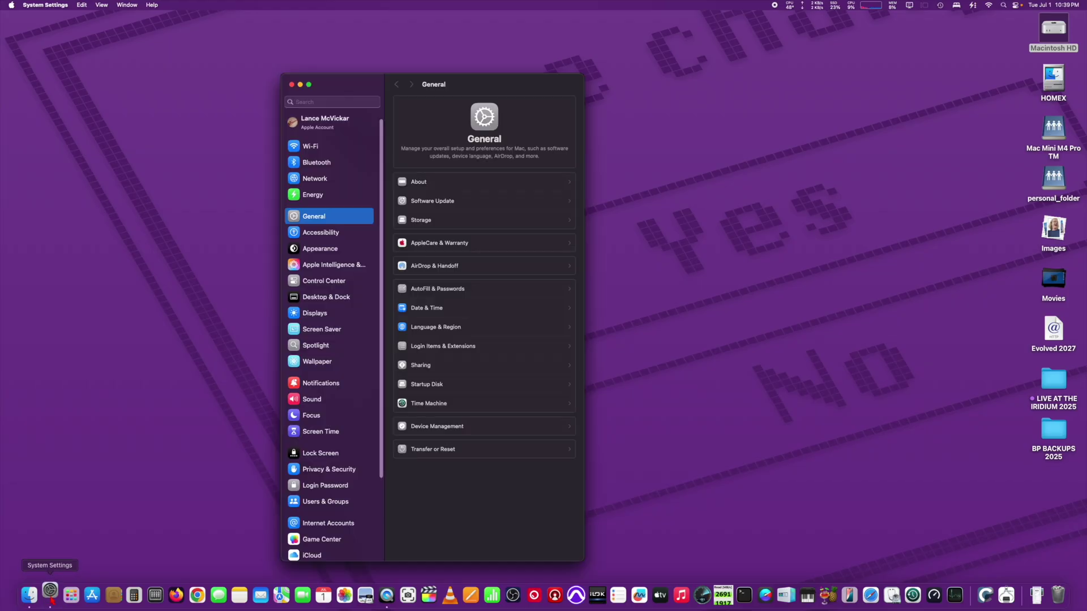
click(322, 103)
text(login)
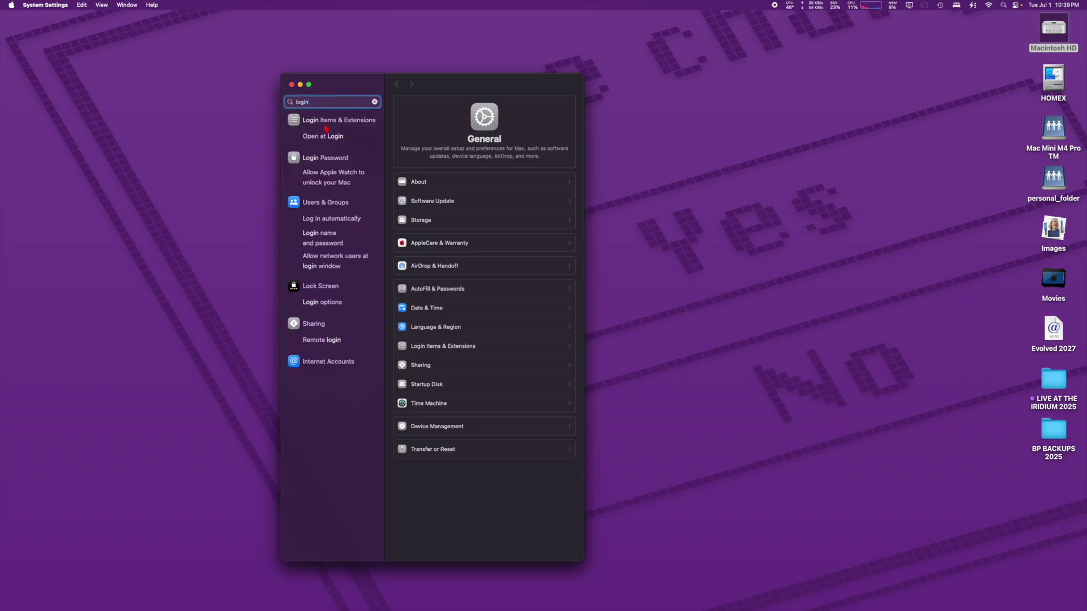
click(329, 138)
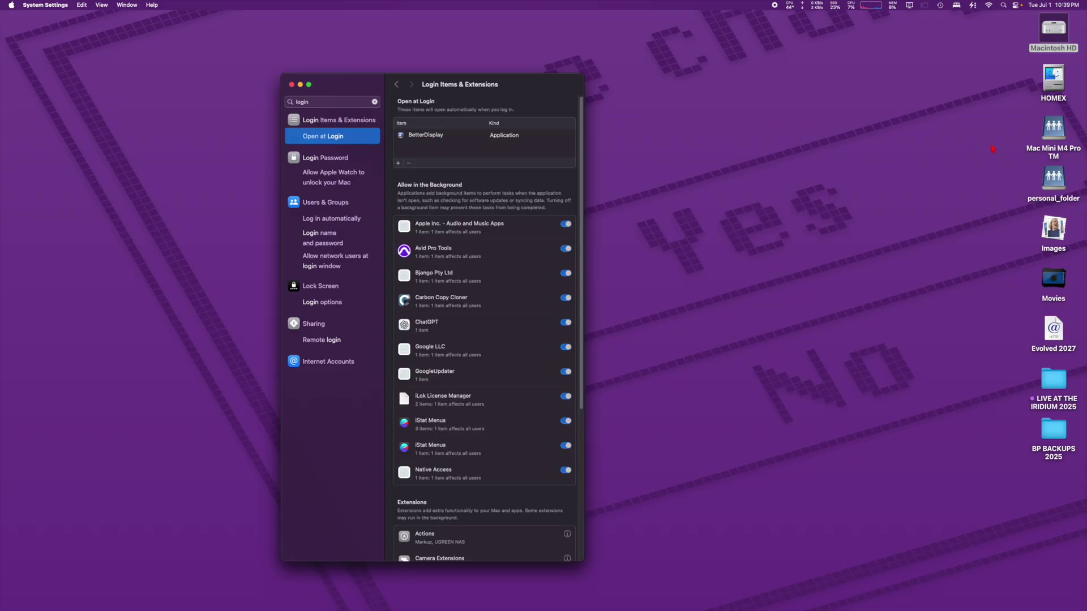
- Add personal_folder and Mac Mini M4 Pro TM as login items, then restart the Mac
drag(1043, 179, 484, 151)
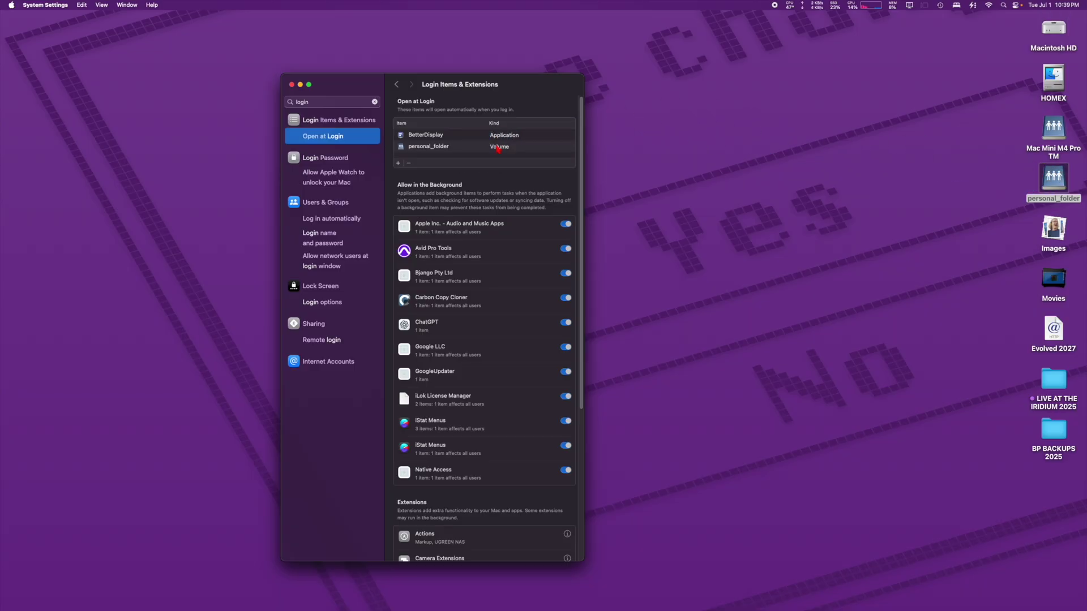
drag(1056, 130, 464, 150)
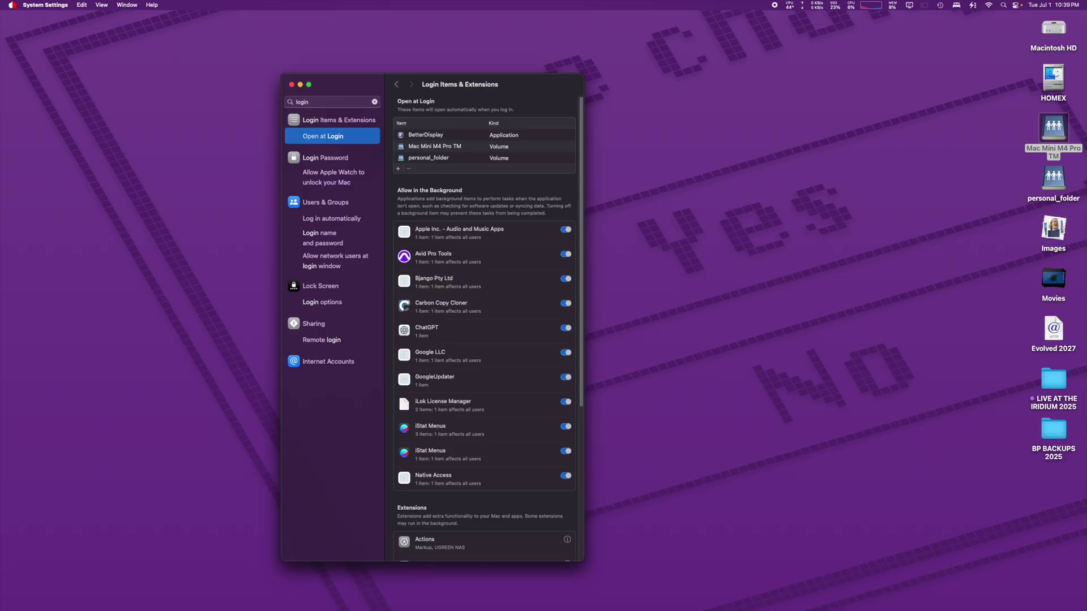
click(11, 4)
click(57, 95)
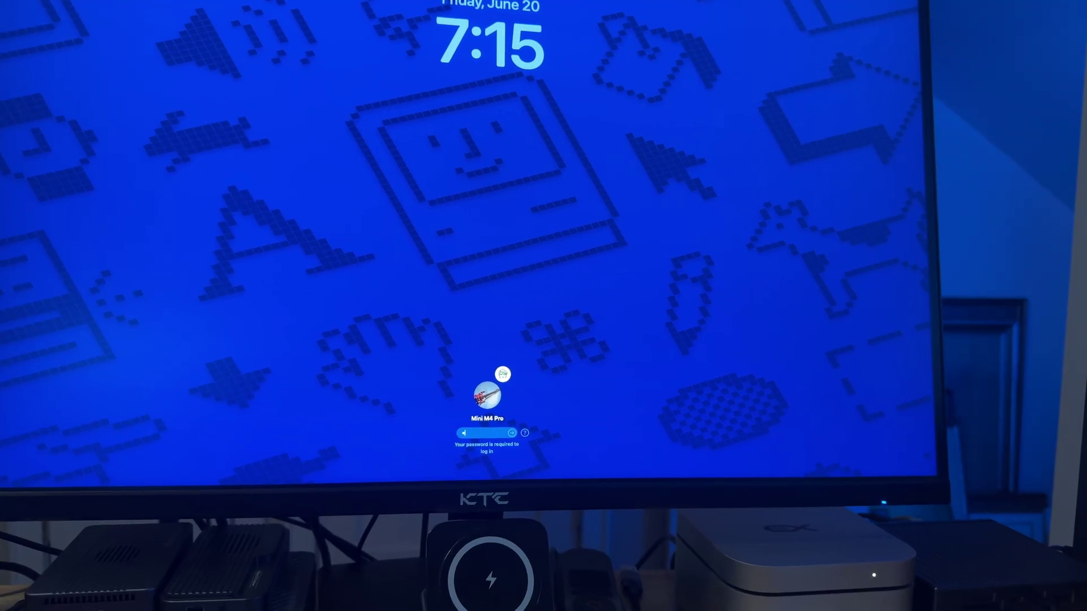
- Submit the account password at the login screen to sign back in
key(Return)
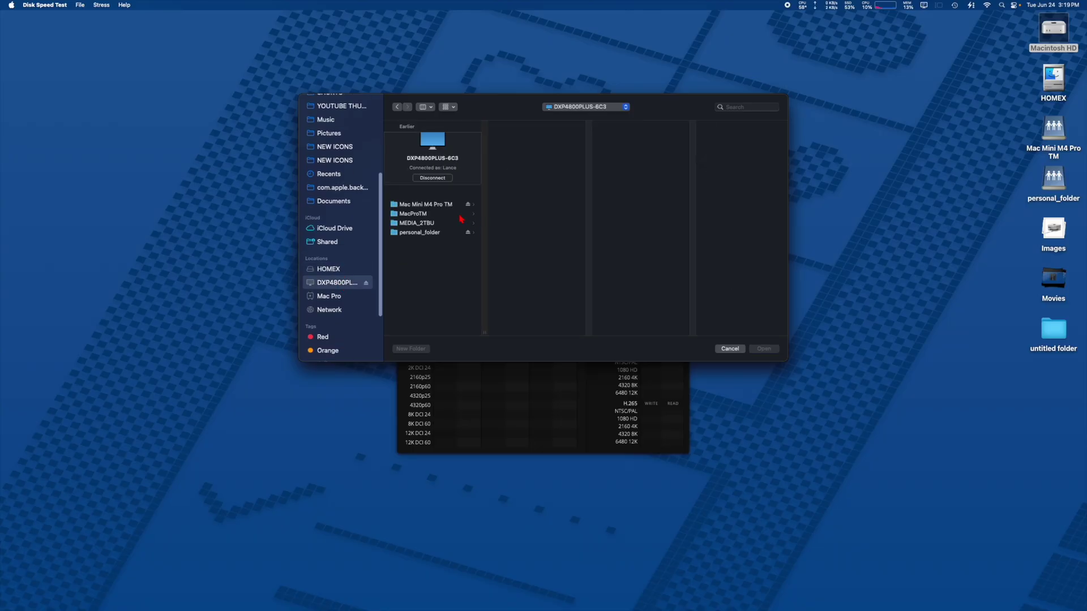
- Choose personal_folder on the NAS as the Disk Speed Test target and confirm it
click(424, 232)
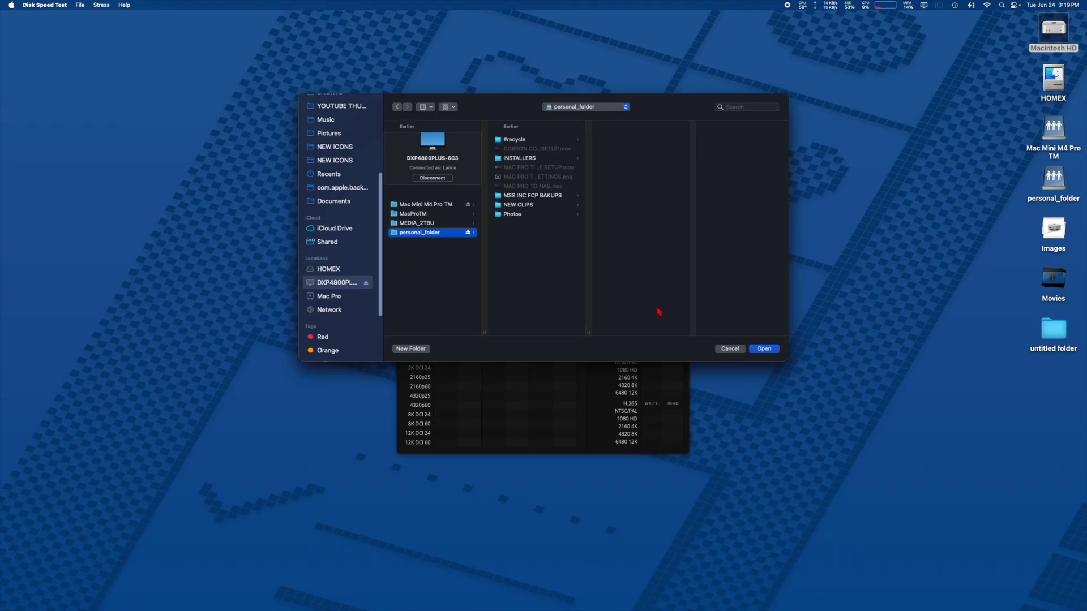
click(763, 349)
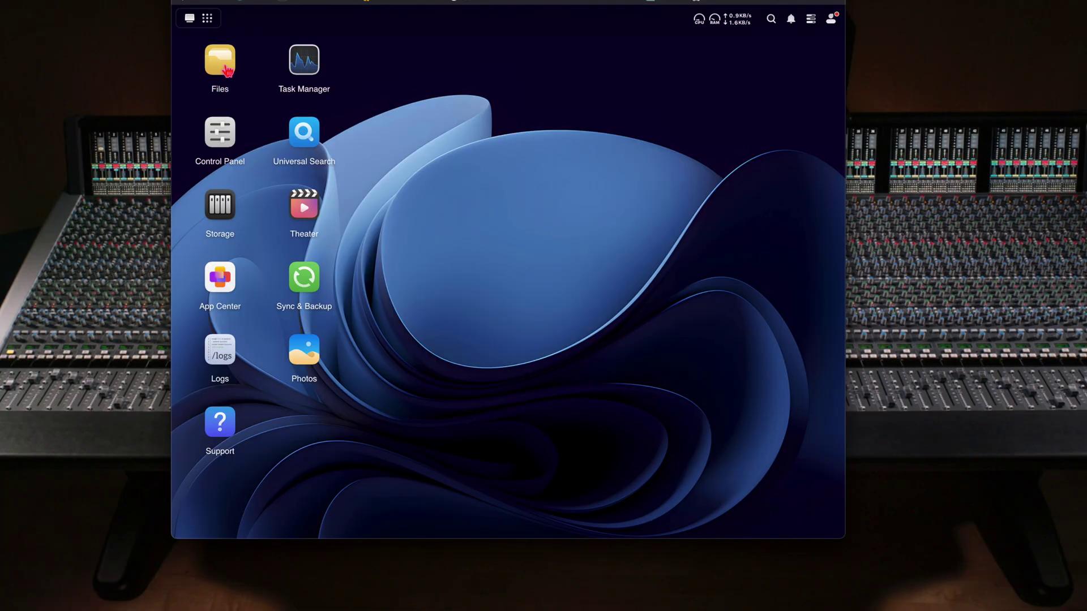
- Go to the NAS shared folders in the file manager and start a new shared folder
click(227, 71)
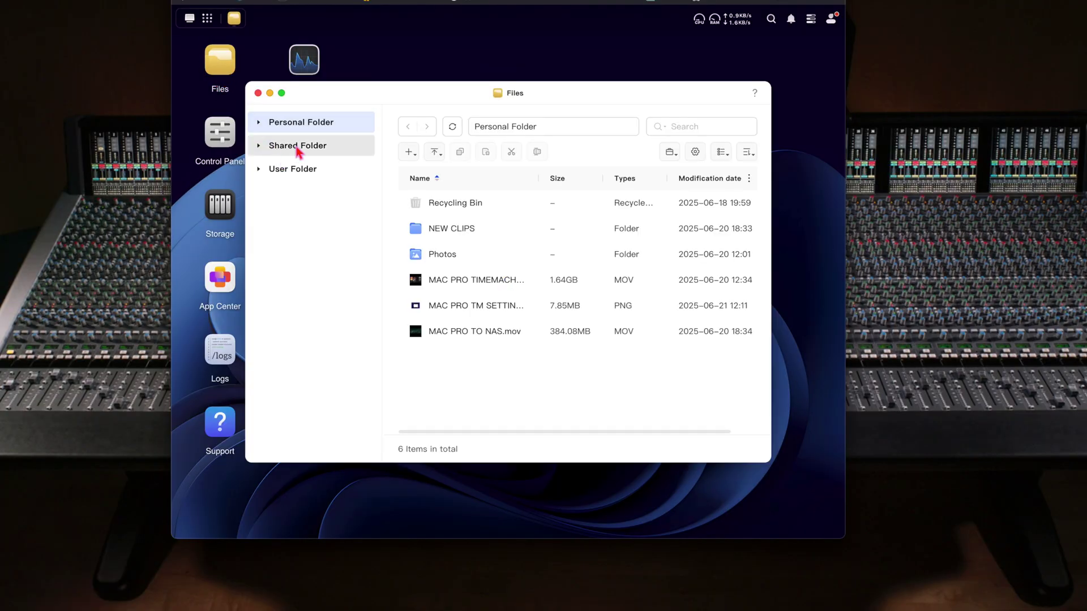
click(300, 152)
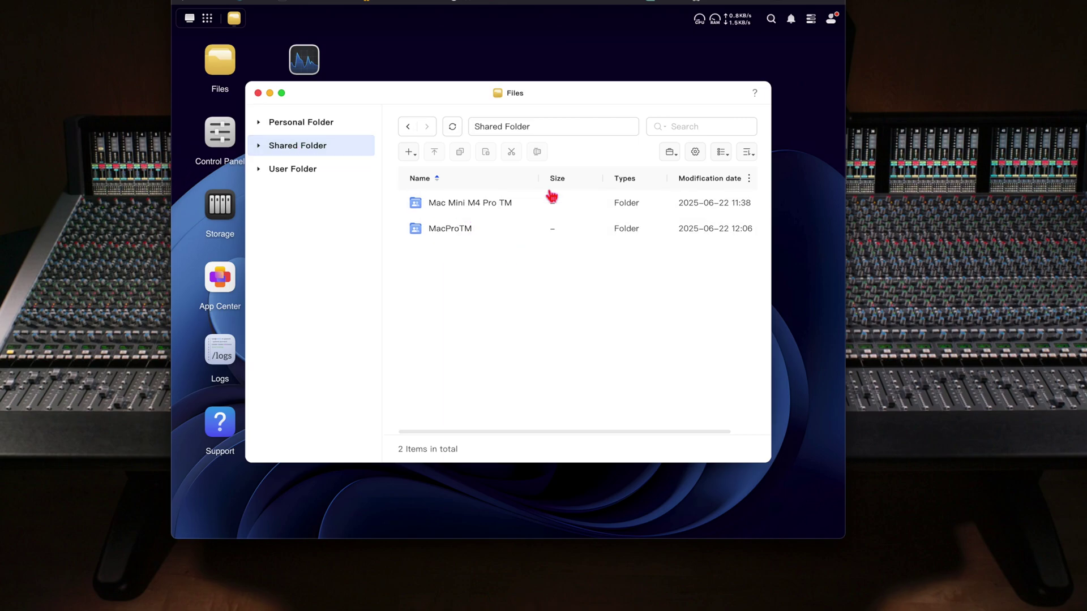
click(416, 160)
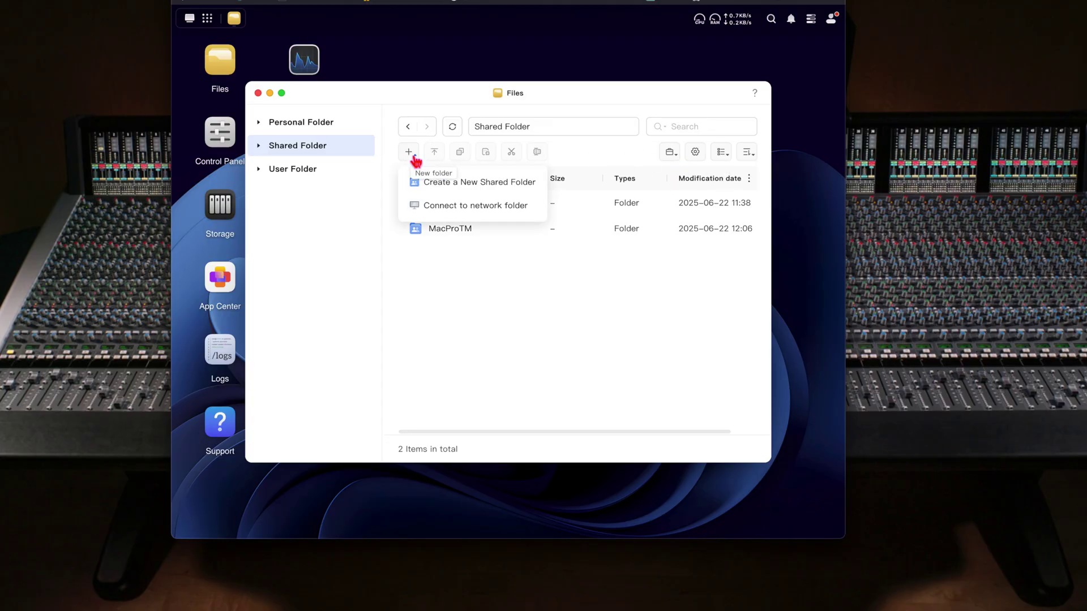
click(487, 186)
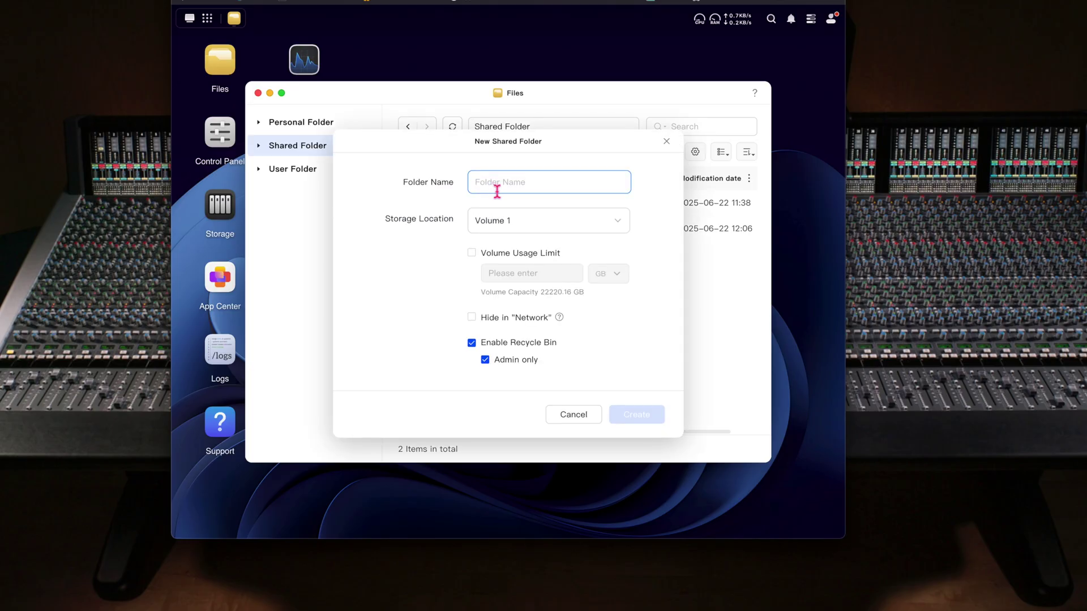
- Create shared folder MEDIA_2TBU with a 4 TB volume usage limit and default permissions
text(MEDIA_2TBU)
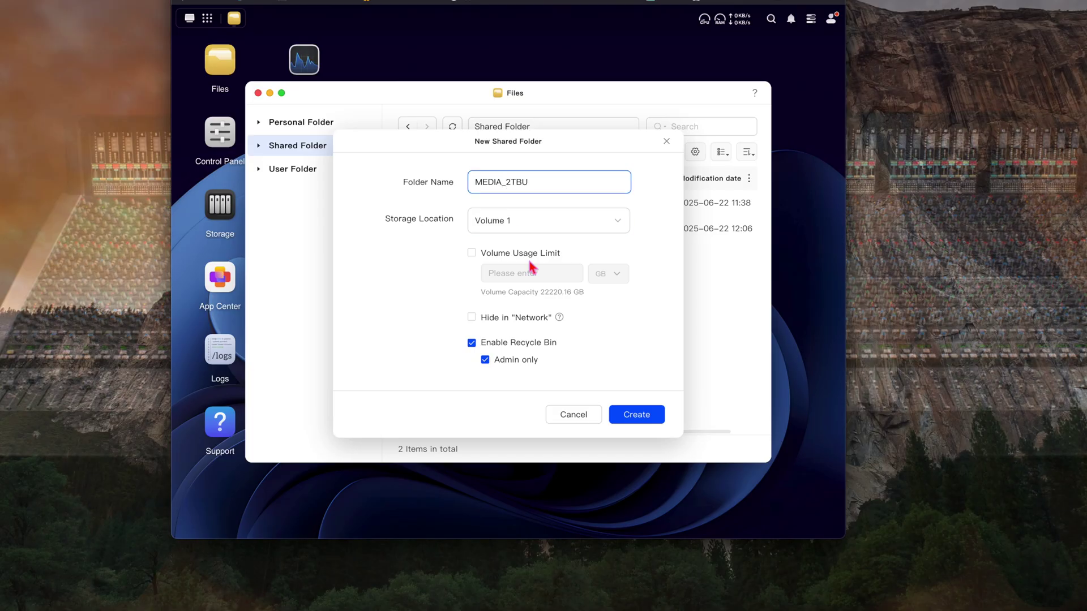
click(534, 256)
click(475, 254)
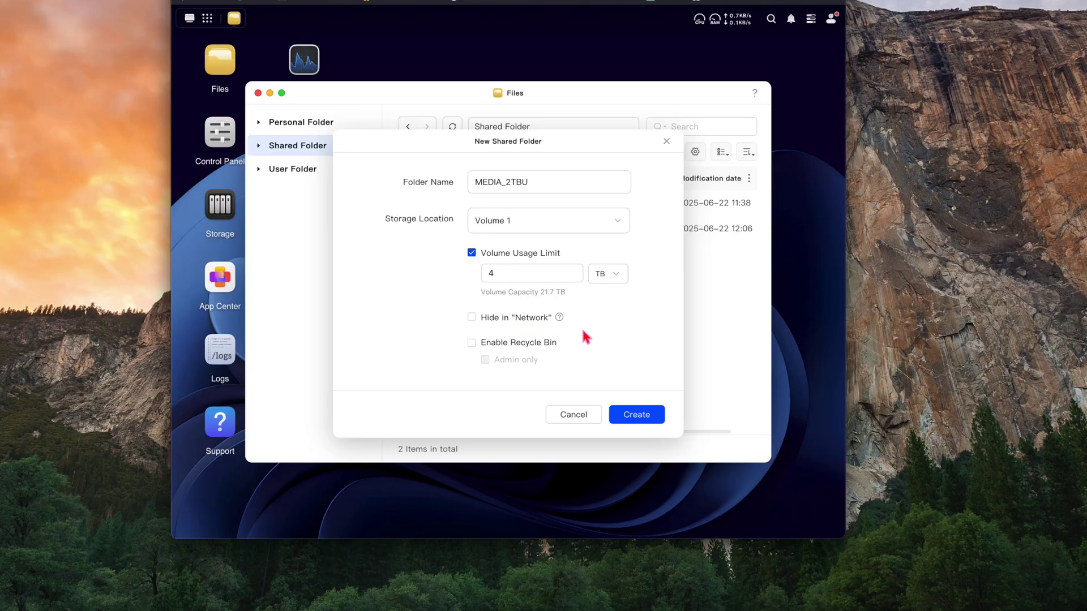
click(645, 419)
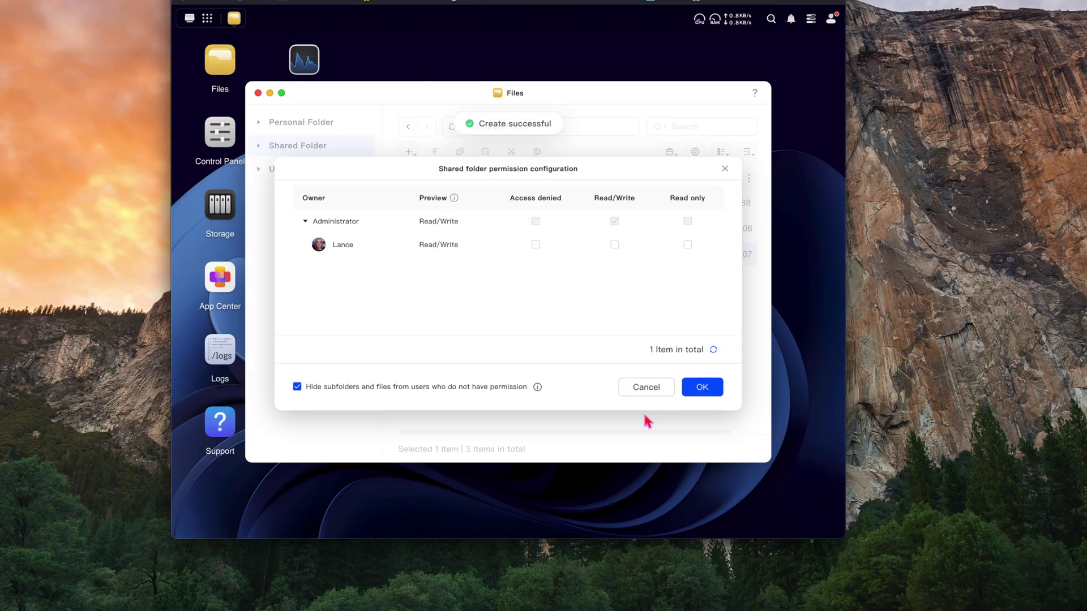
click(702, 395)
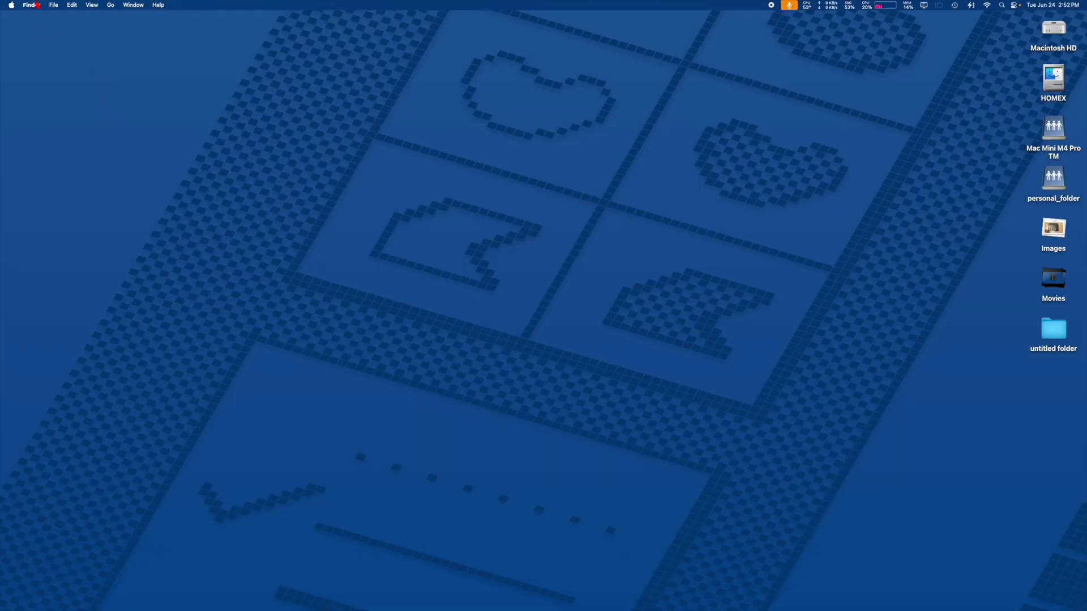
- Turn off Connected servers on the desktop in Finder Settings
click(32, 6)
click(43, 32)
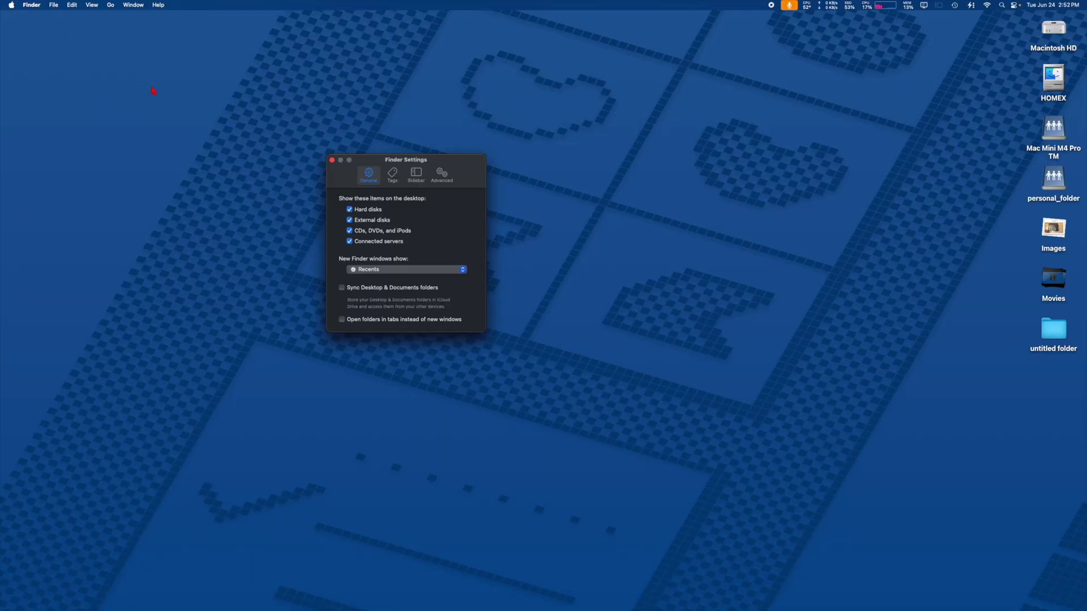
click(349, 241)
click(332, 160)
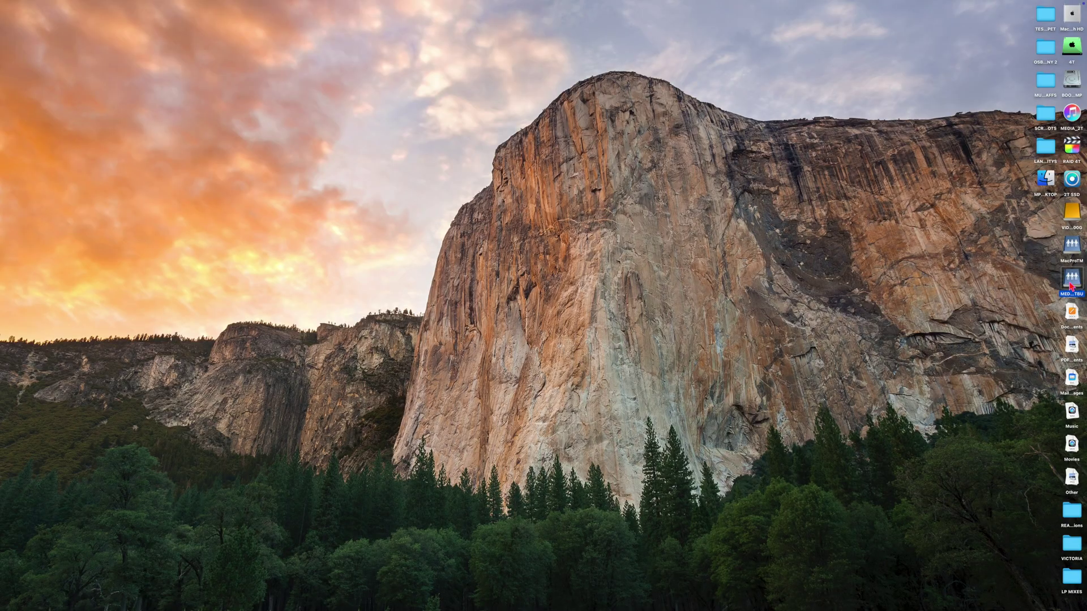
- Check that the MEDIA_2TBU drive is empty, close it, and open Macintosh HD
double_click(1070, 287)
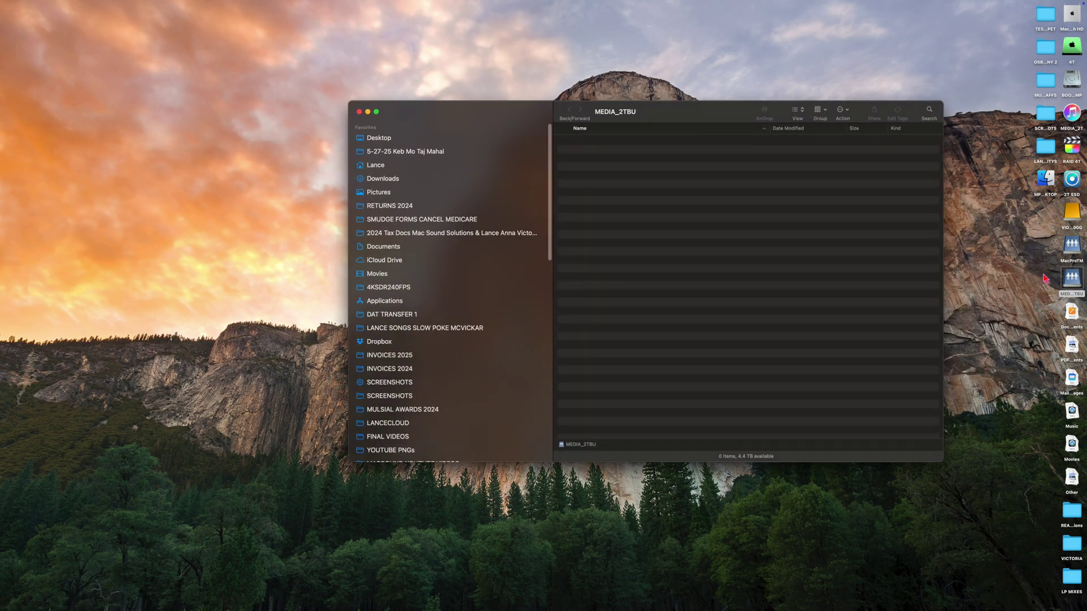
drag(480, 114, 392, 127)
click(272, 121)
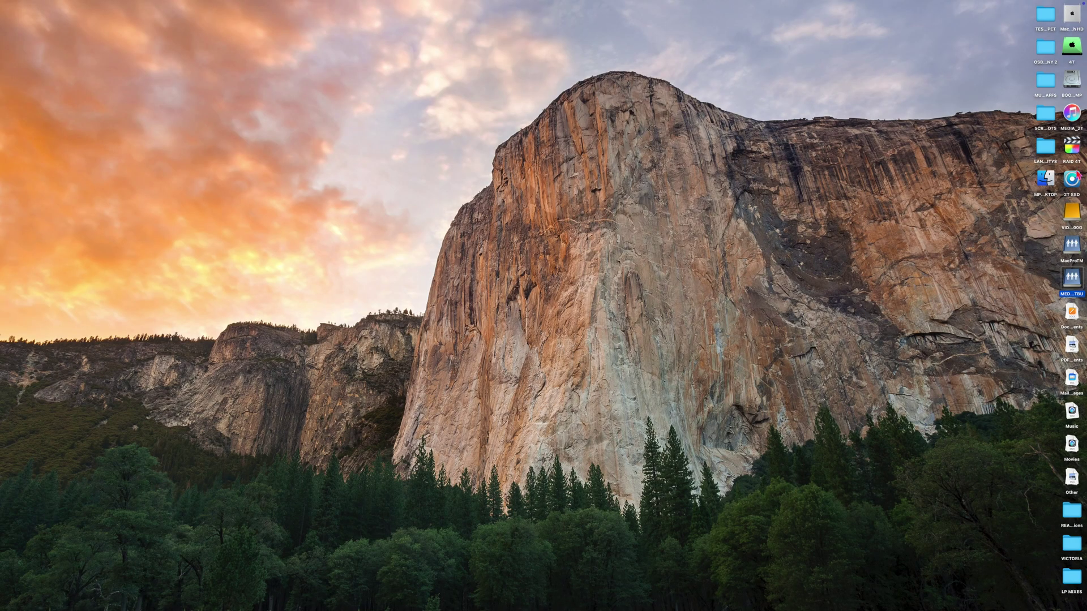
double_click(1068, 13)
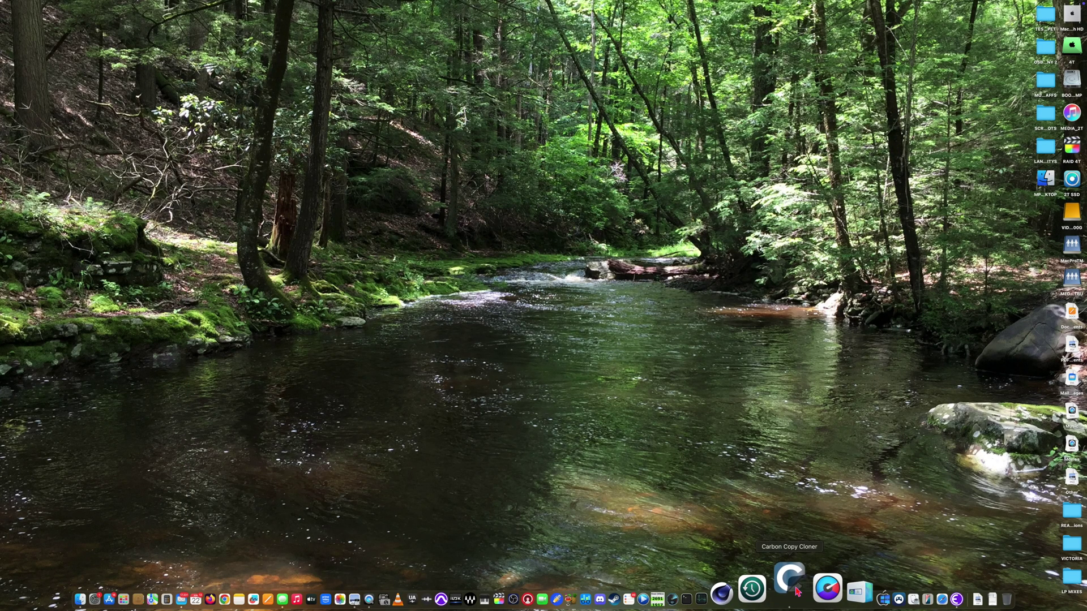
- Launch Carbon Copy Cloner from the Dock
click(788, 588)
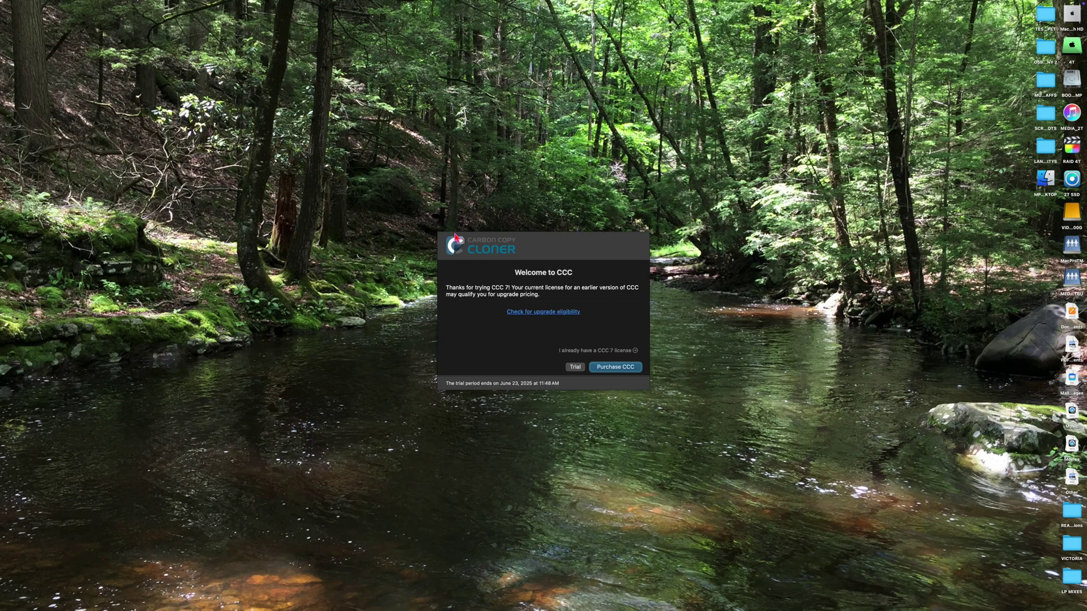
- Start the CCC free trial and rename the backup task to MEDIA_2TBU
click(576, 371)
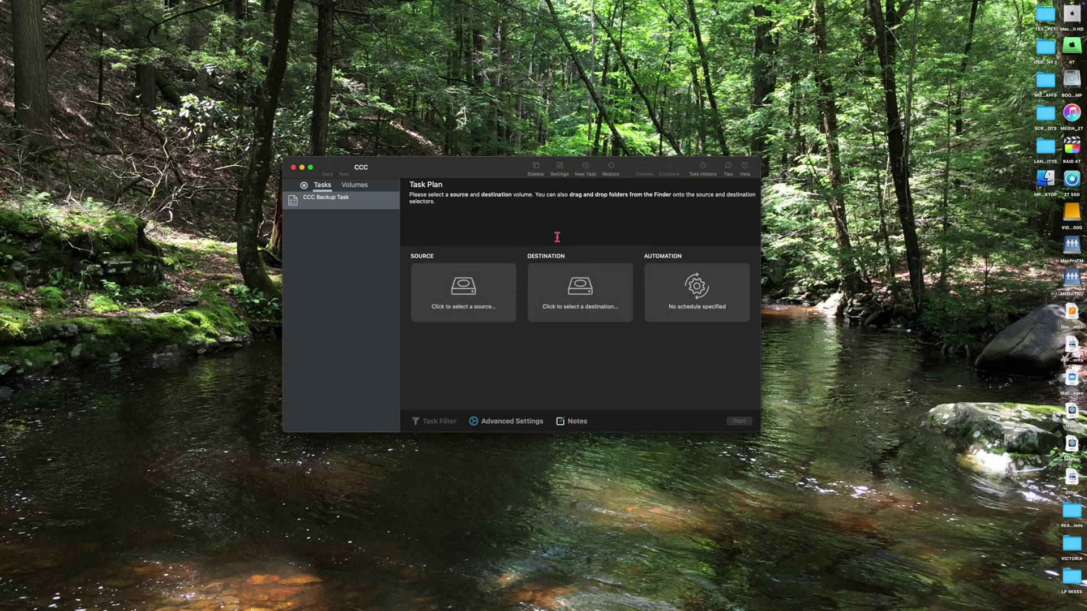
click(430, 169)
drag(430, 168, 413, 167)
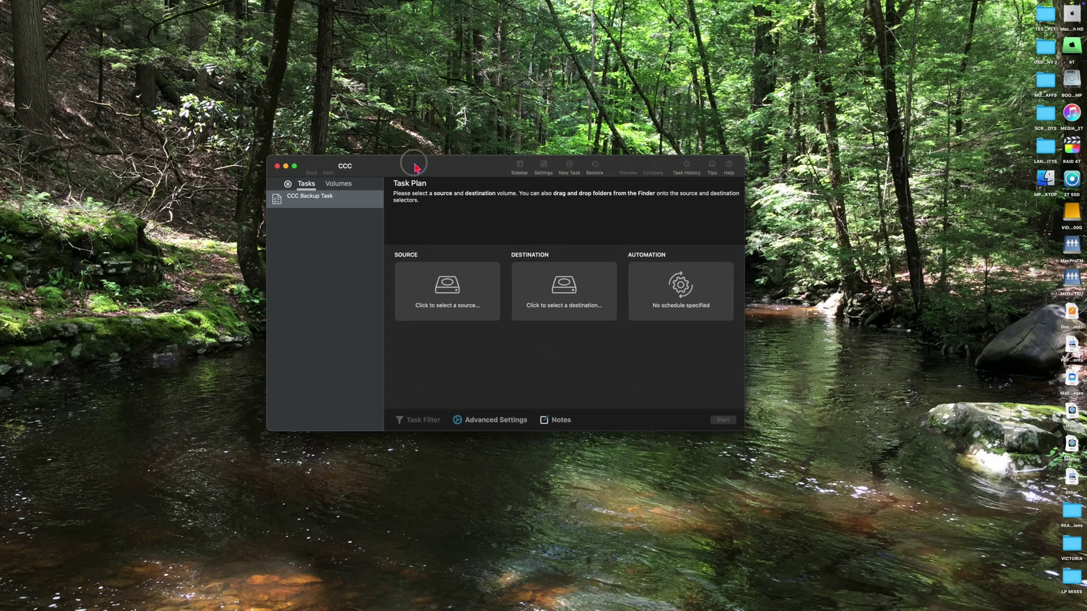
double_click(314, 197)
text(MEDIA_2TBU)
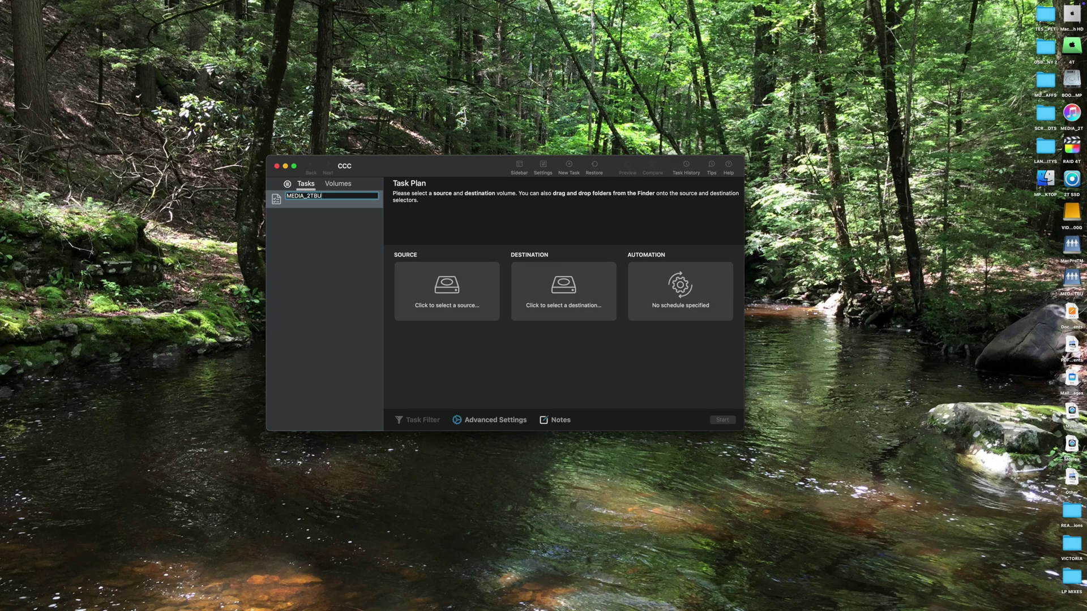
key(Return)
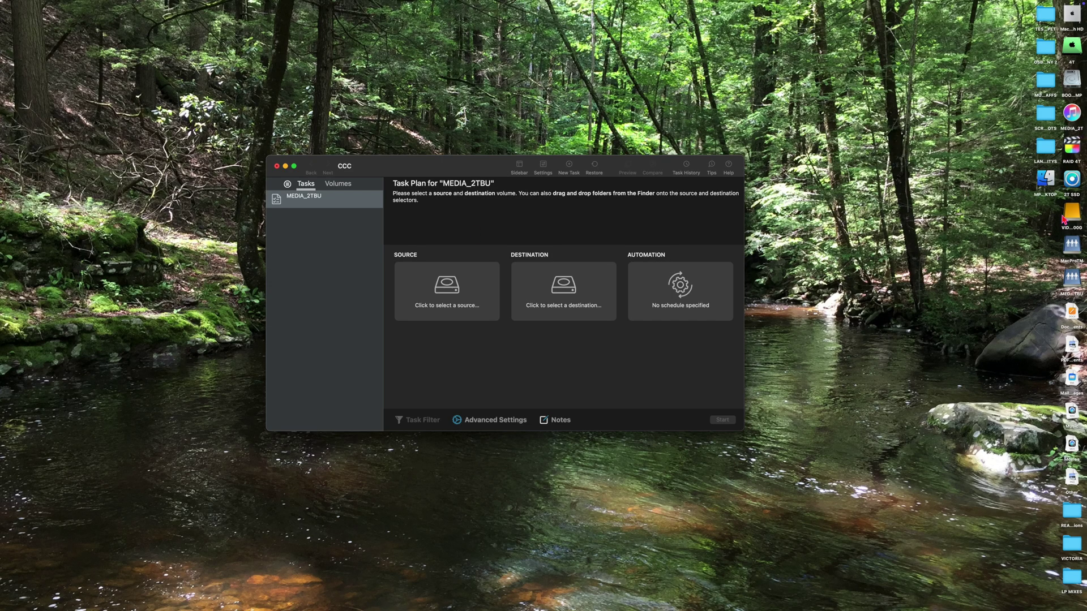
- Set the MEDIA_2T volume as the task's backup source
click(352, 188)
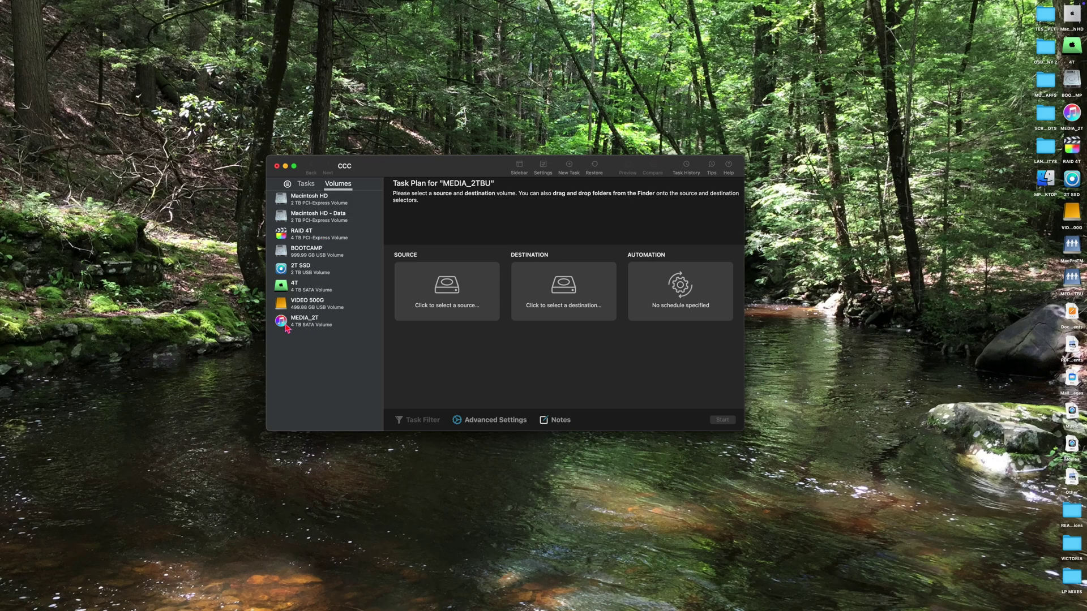
drag(286, 325, 455, 293)
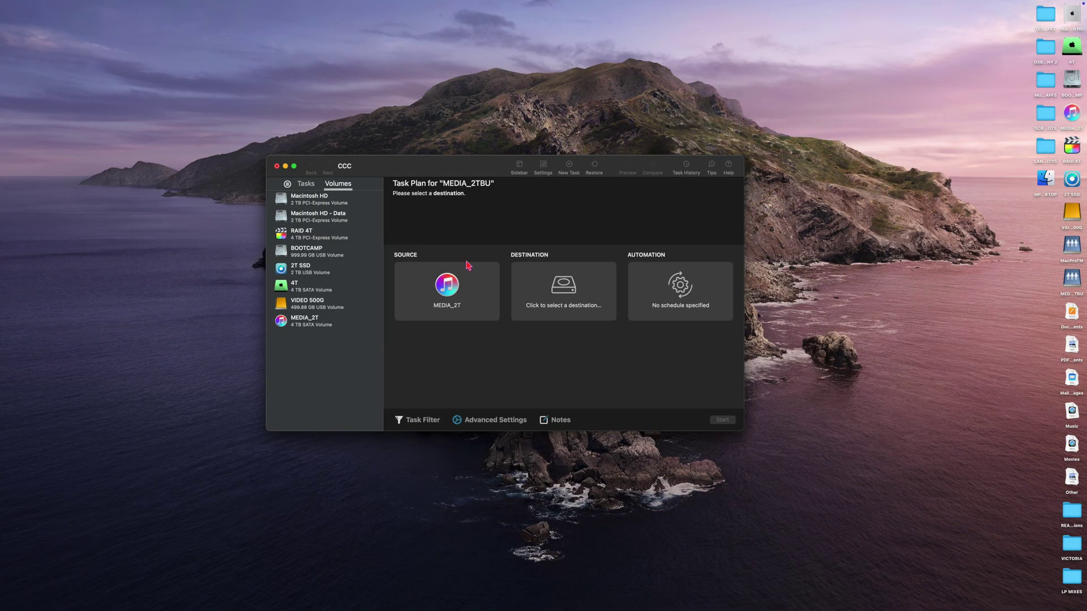
drag(422, 169, 405, 163)
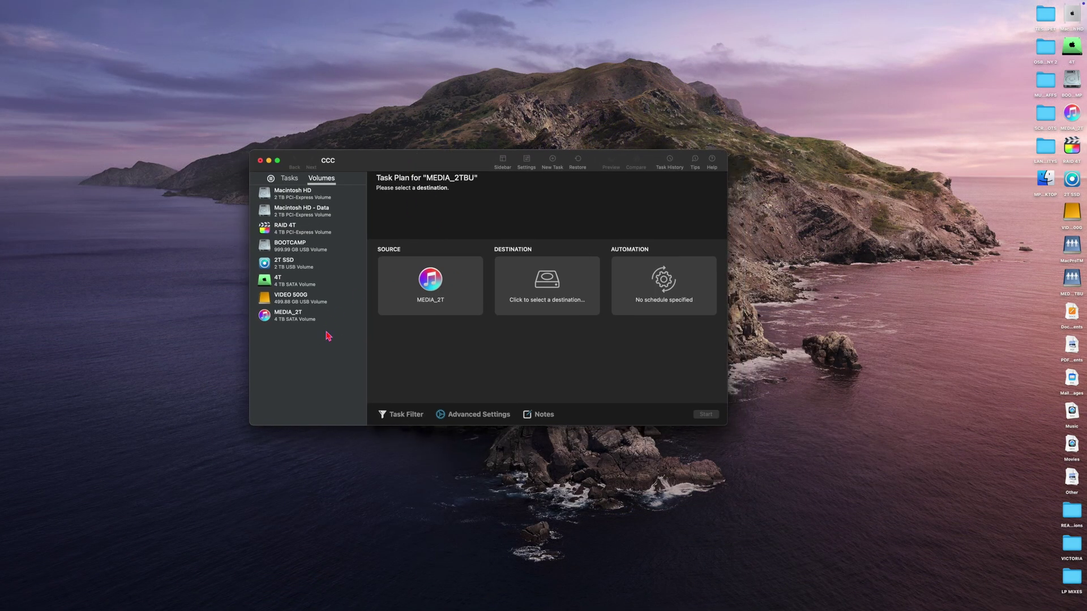
- Set the MEDIA_2TBU share as the destination, dedicated exclusively to this task
click(1071, 278)
drag(1071, 277, 542, 284)
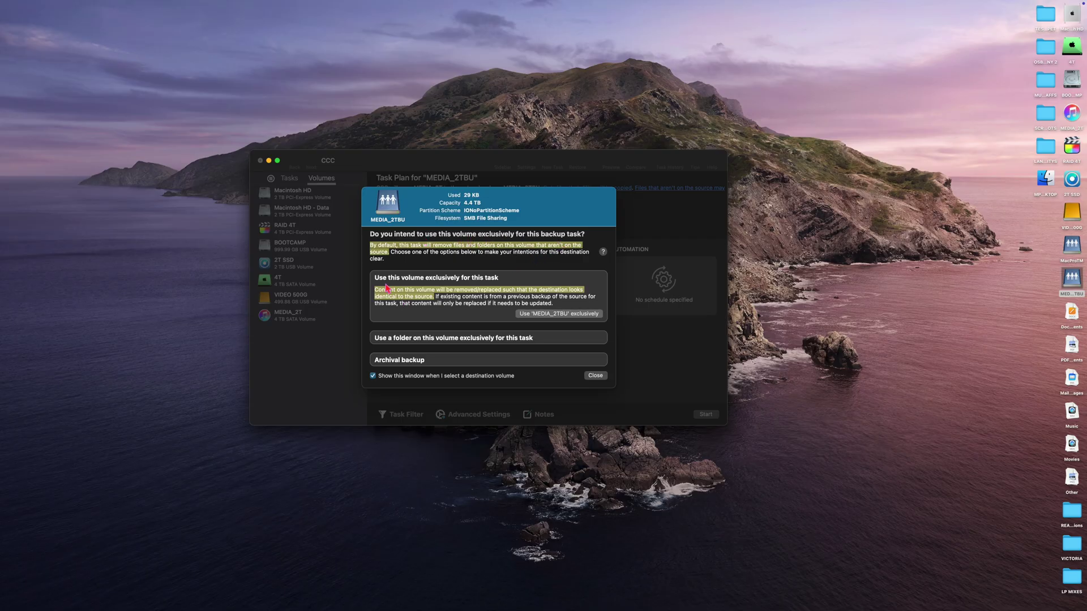
click(559, 315)
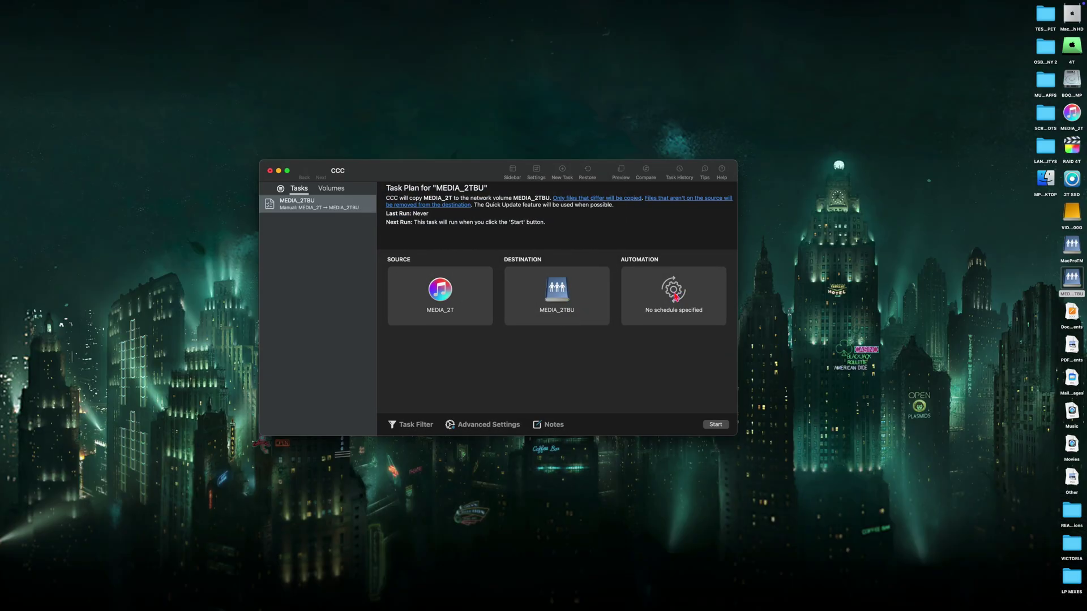
- Leave the task with no schedule and start the backup now
click(673, 291)
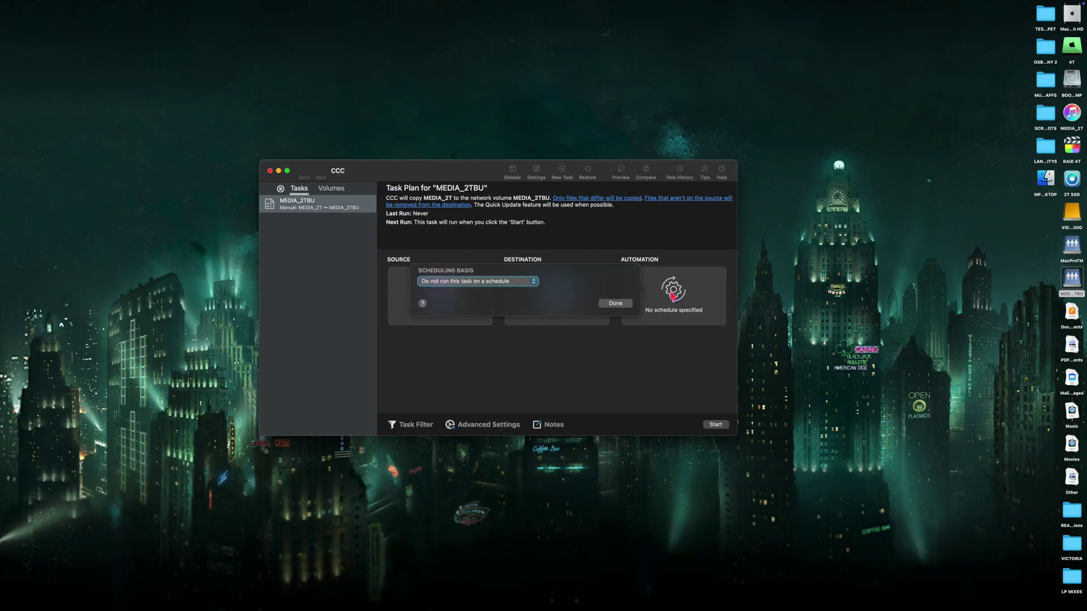
click(459, 283)
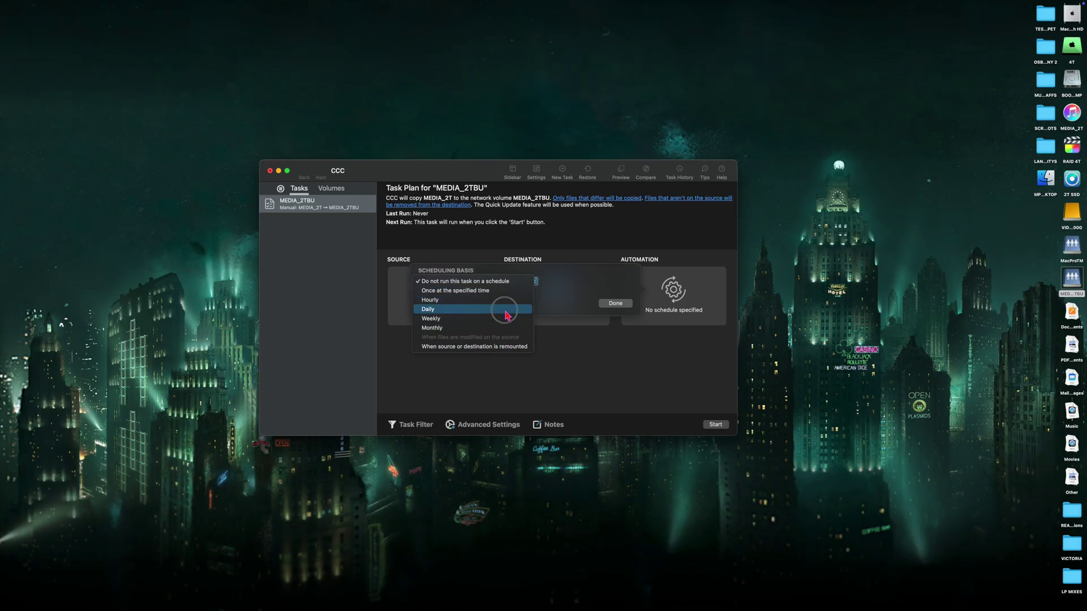
click(504, 282)
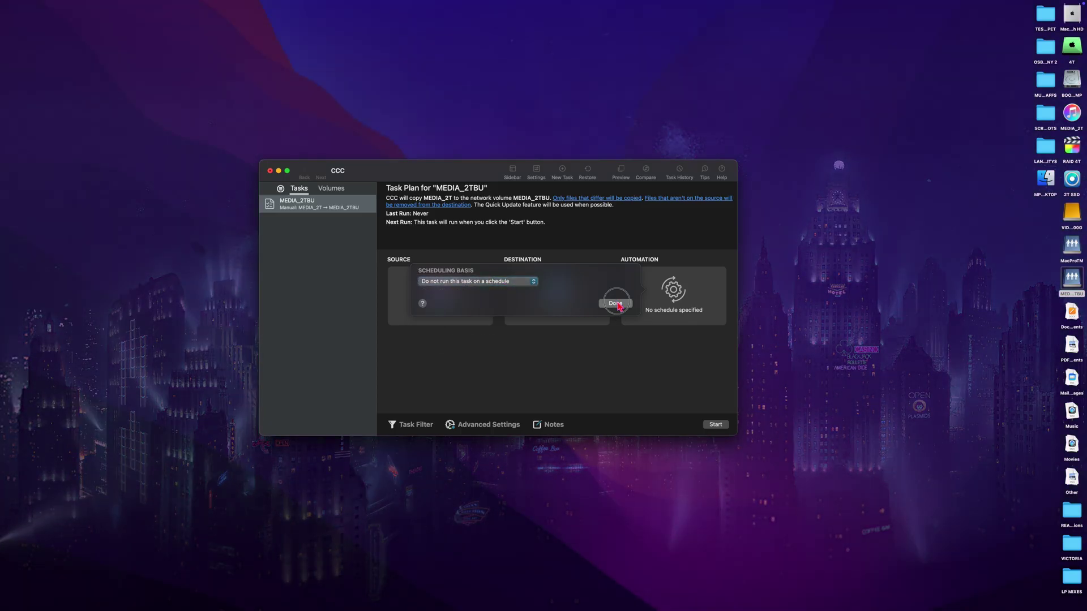
click(615, 304)
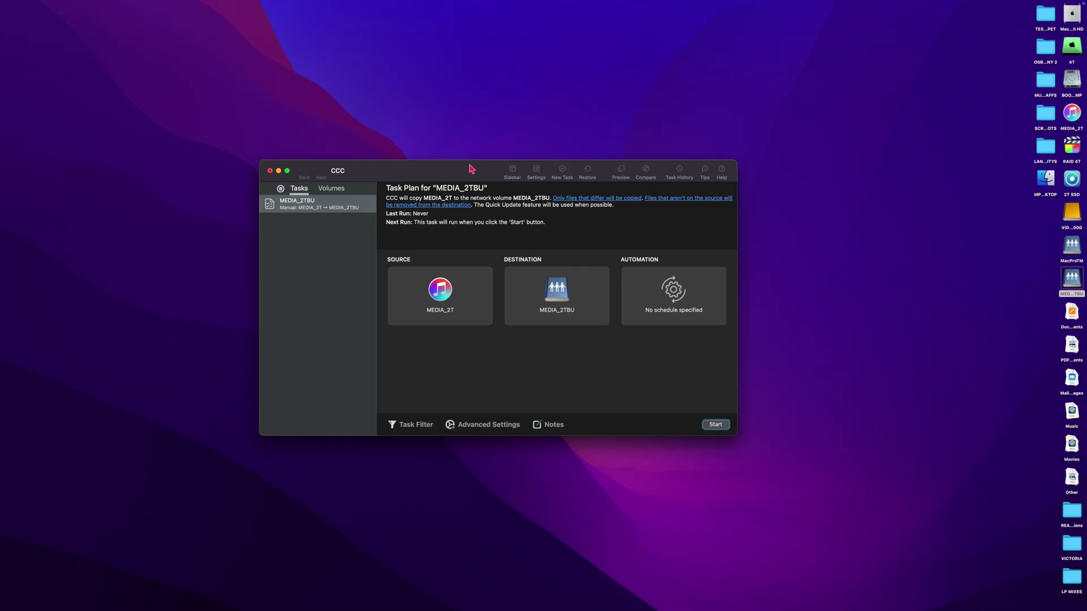
drag(473, 170, 515, 156)
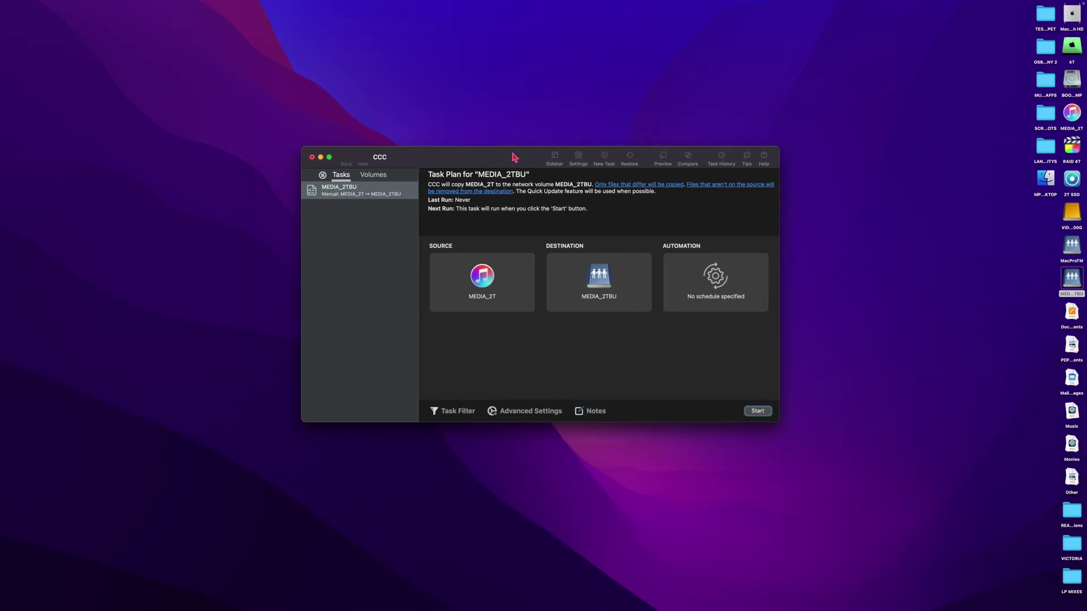
click(760, 412)
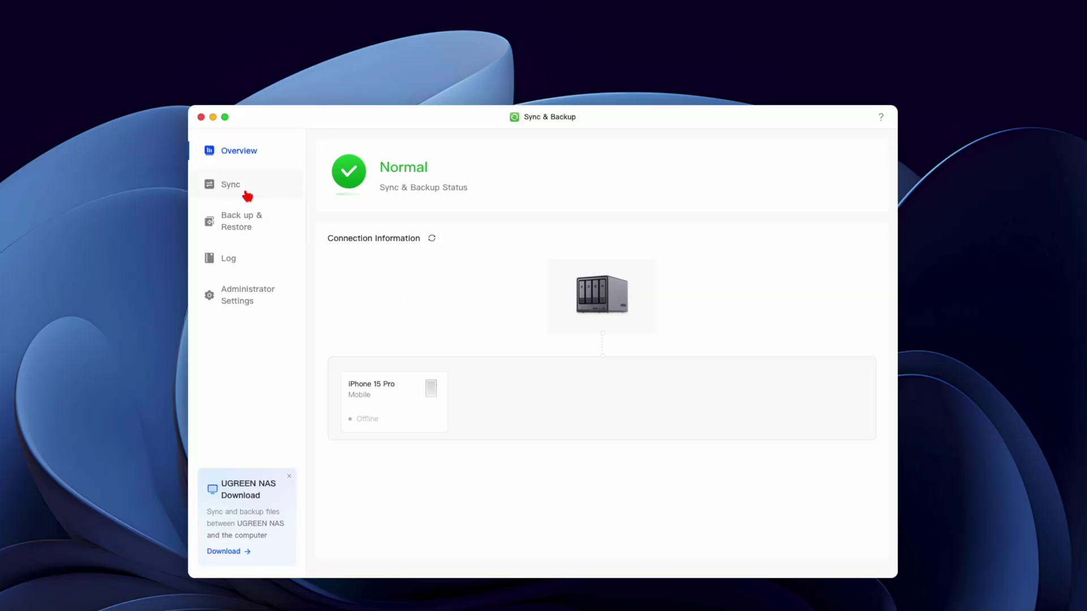
- Go from Sync to the Back up & Restore page in Sync & Backup
click(248, 193)
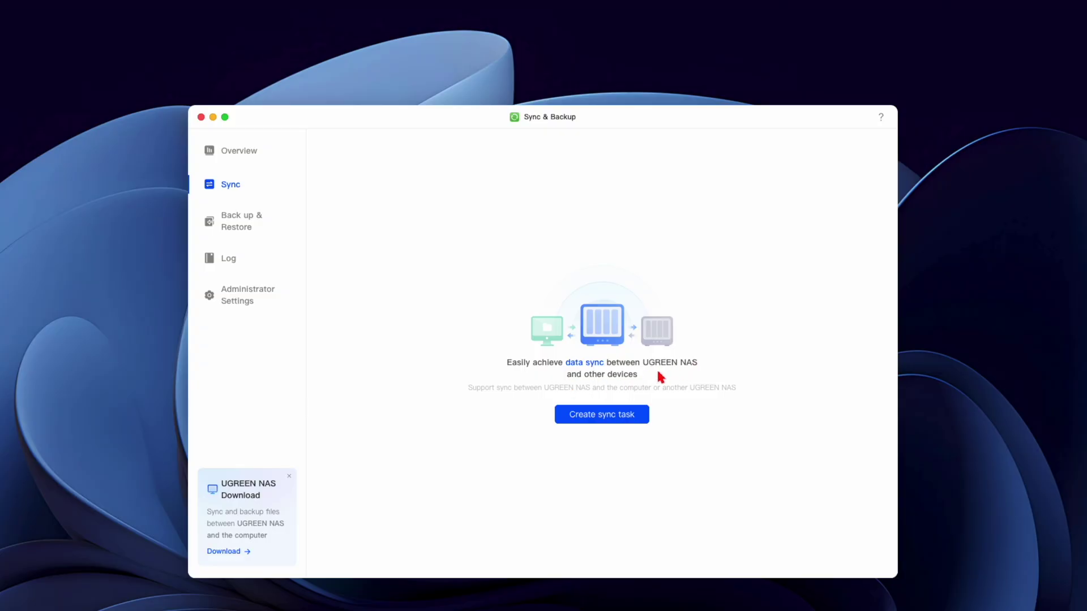
click(255, 225)
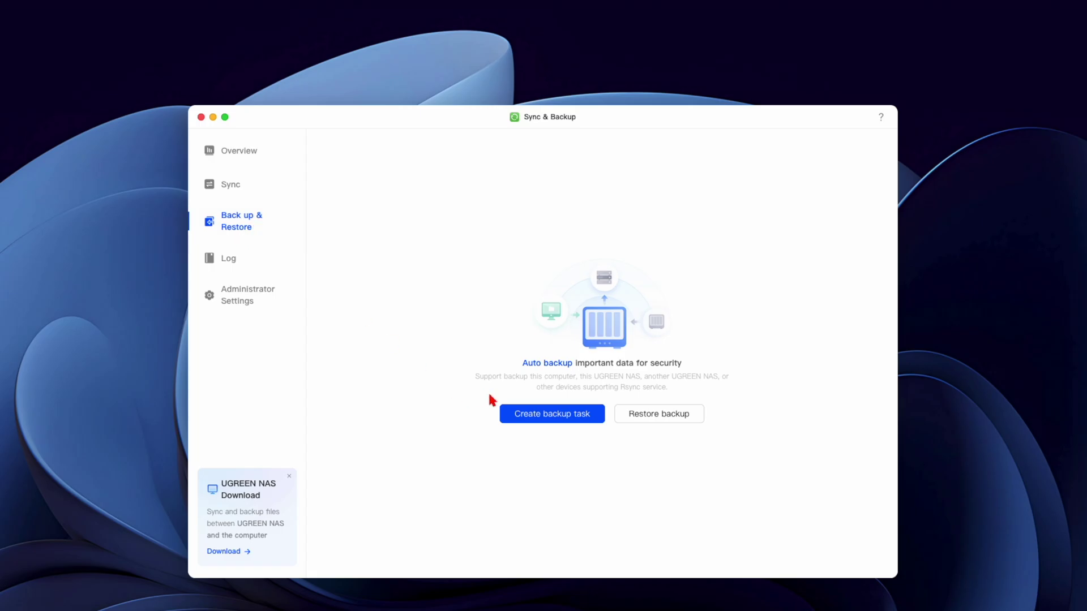
- Begin a new backup task from the Back up & Restore page of Sync & Backup
click(568, 415)
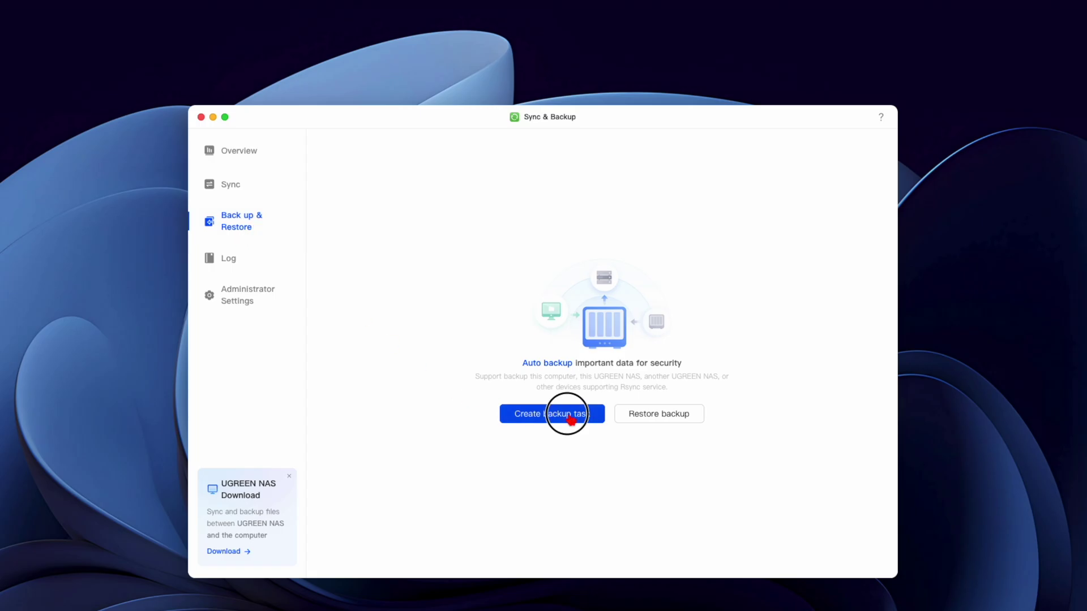